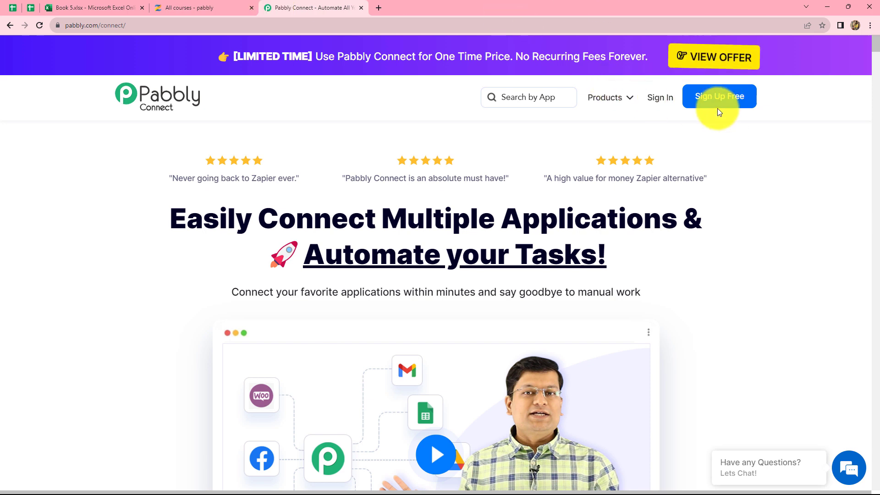
Step: Sign in to Pabbly and open the Pabbly Connect application from the list of all apps
left_click(846, 121)
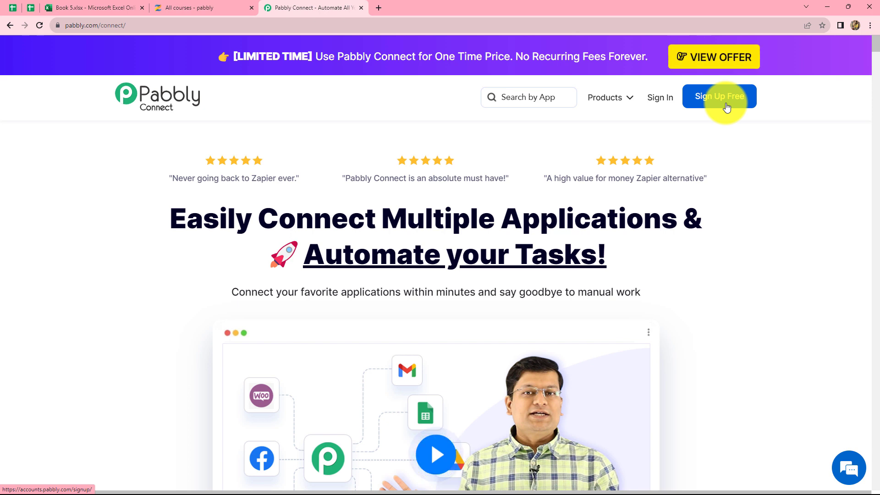
left_click(656, 99)
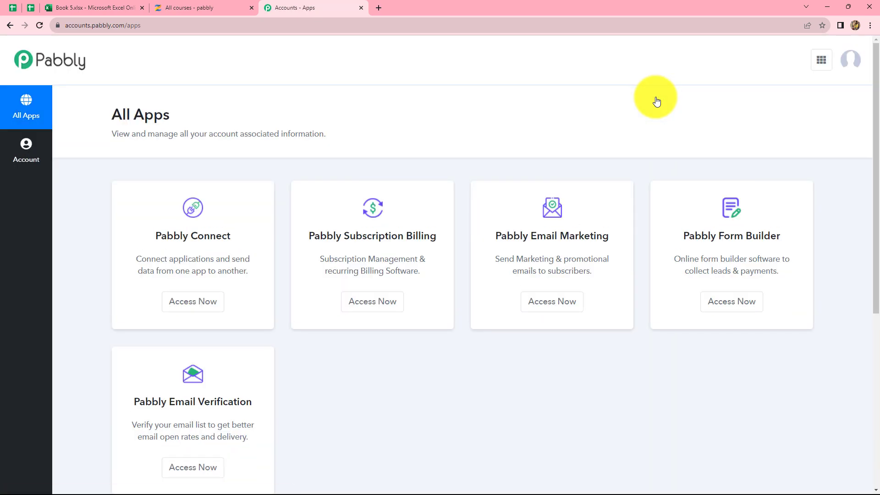
scroll(381, 388, "down", 1)
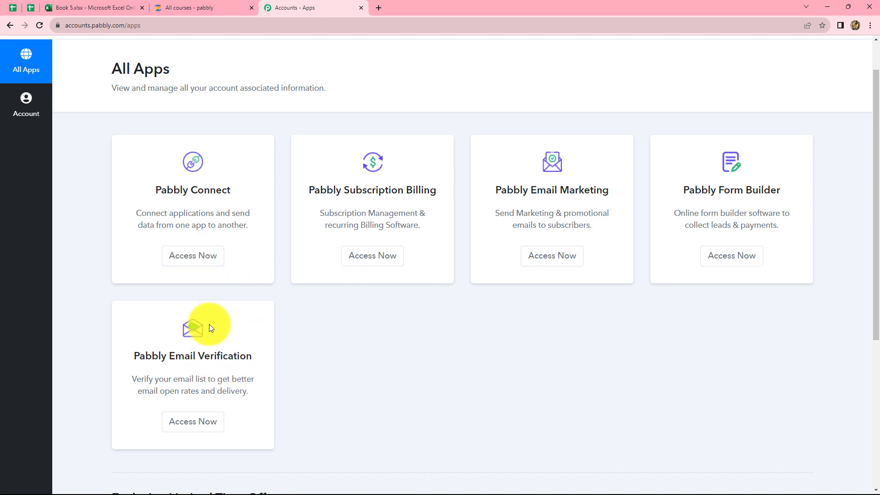
left_click(194, 262)
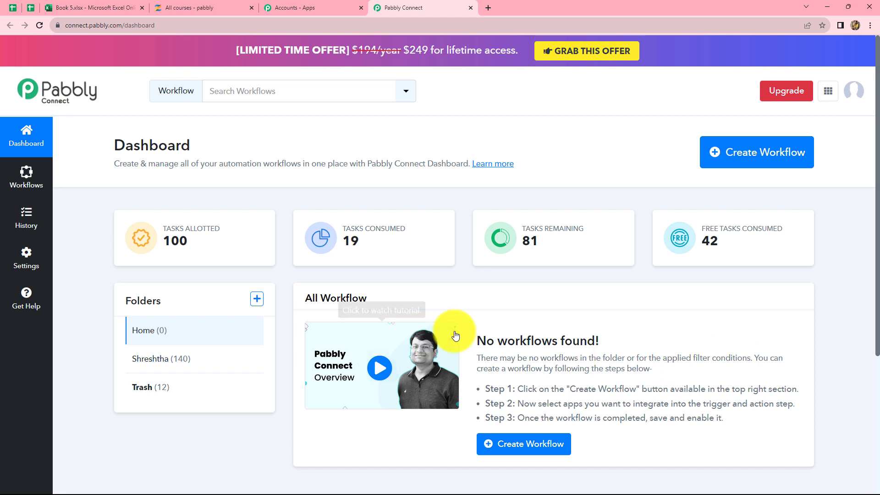
Step: Create a new workflow named "Microsoft Excel to Zenler"
left_click(731, 166)
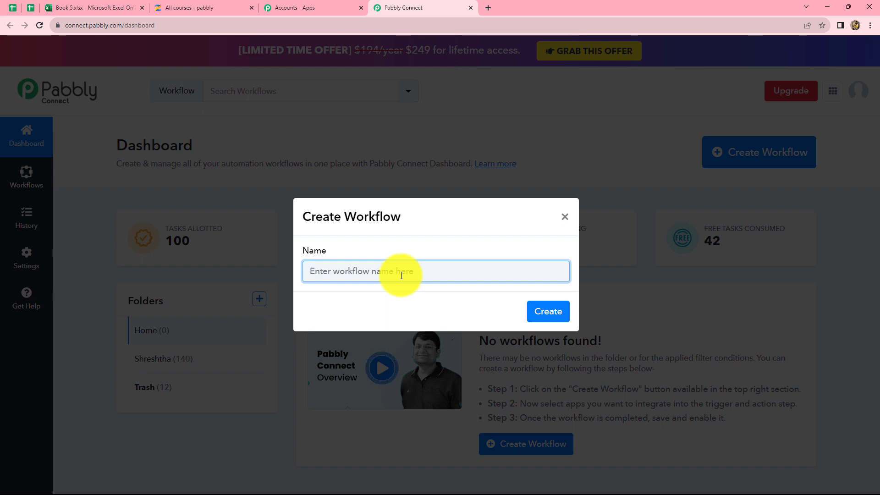
type("Microsoft Excel to Zenler")
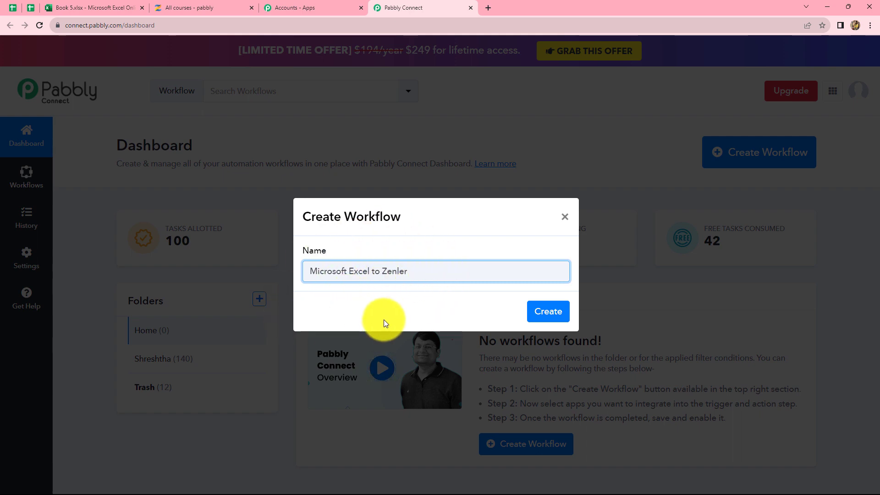
left_click(550, 311)
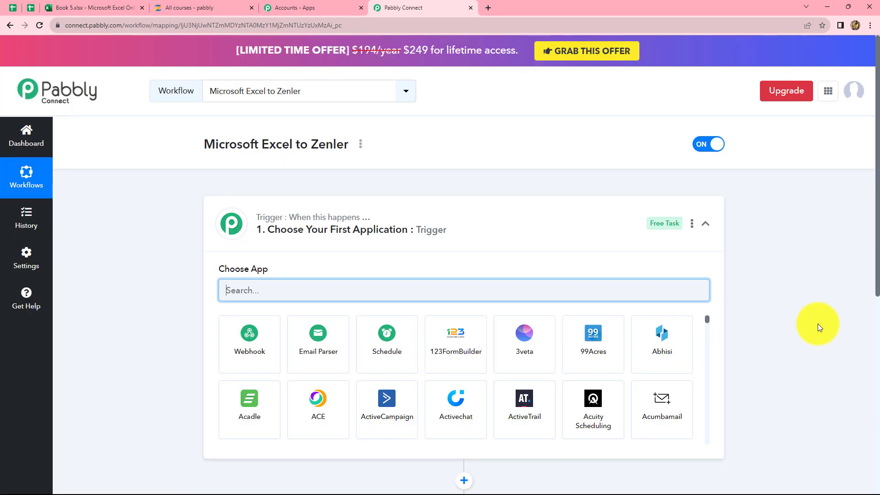
Step: Set the workflow's trigger application to Microsoft Excel with the trigger event New Row in Worksheet
scroll(819, 328, "down", 4)
scroll(248, 123, "up", 1)
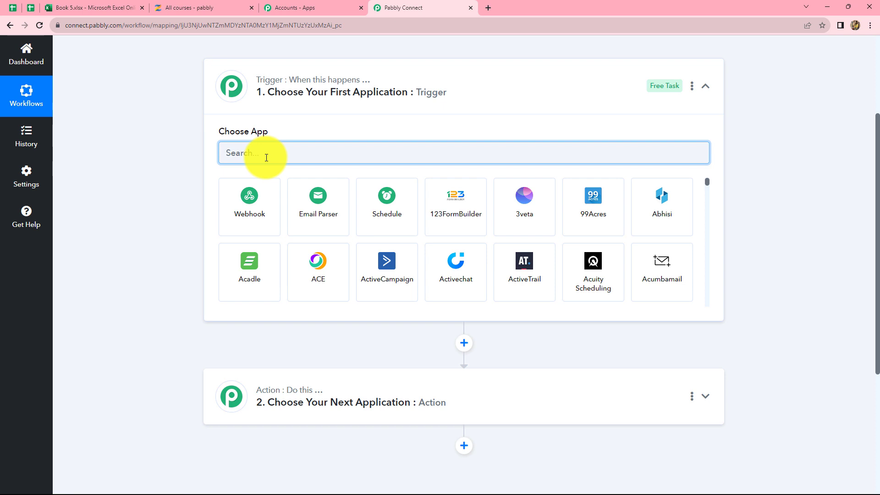
type("Micr")
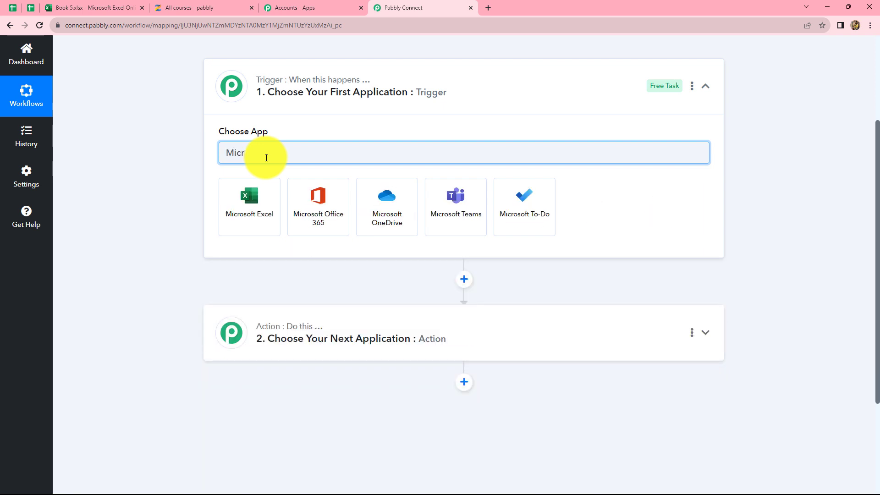
left_click(261, 190)
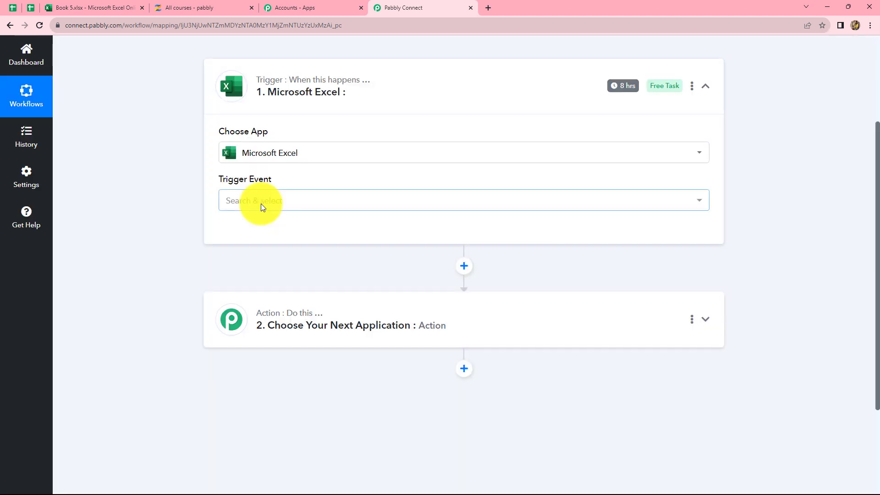
left_click(261, 203)
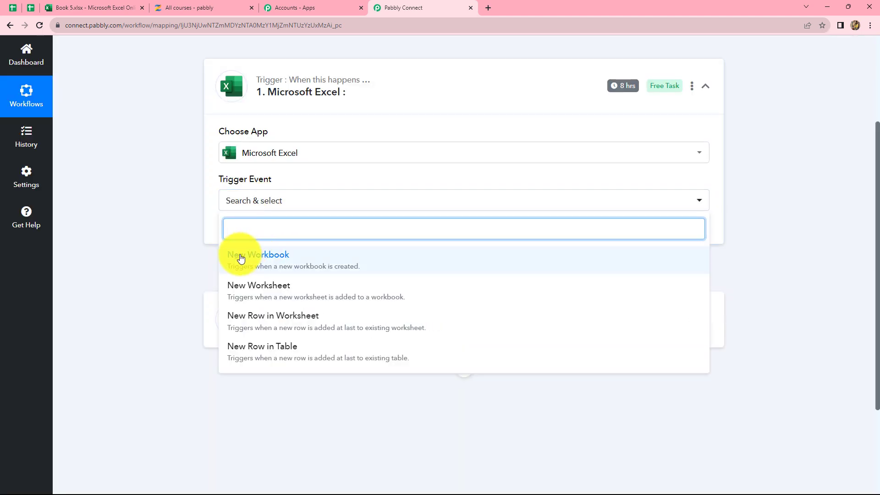
left_click(236, 318)
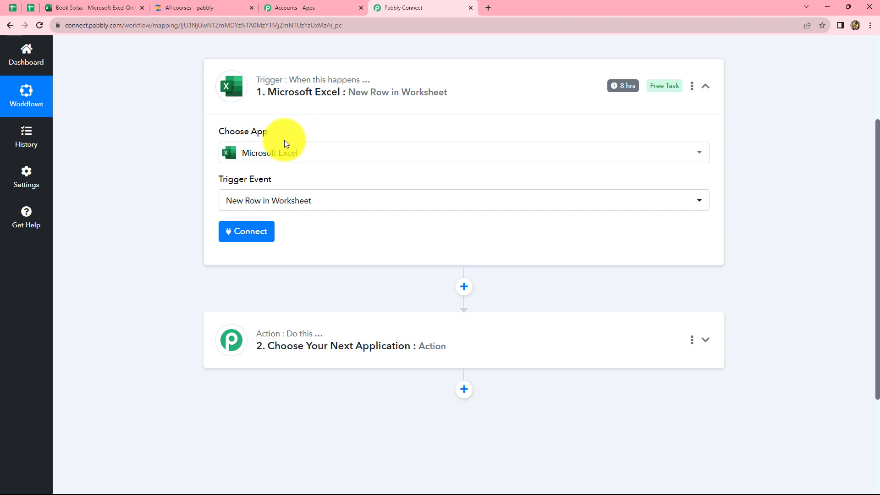
Step: Add a new Microsoft Excel connection for the trigger and accept the permissions Pabbly Connect requests from the Microsoft account
left_click(243, 232)
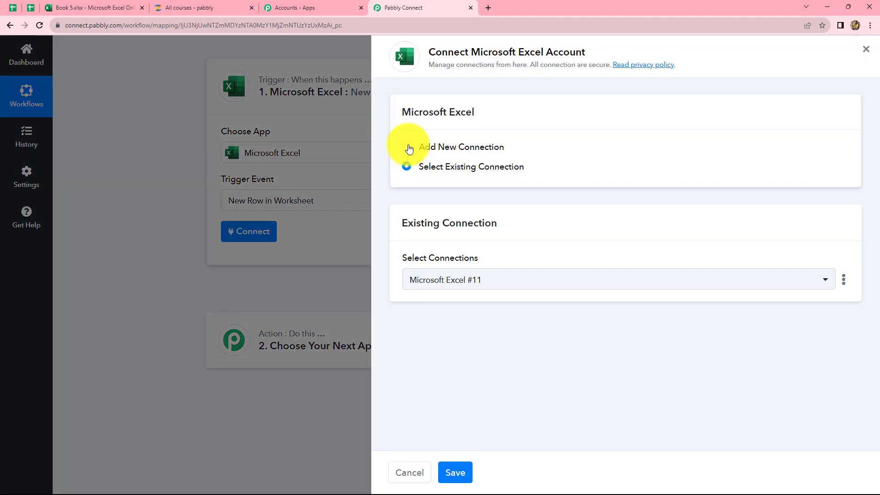
left_click(408, 147)
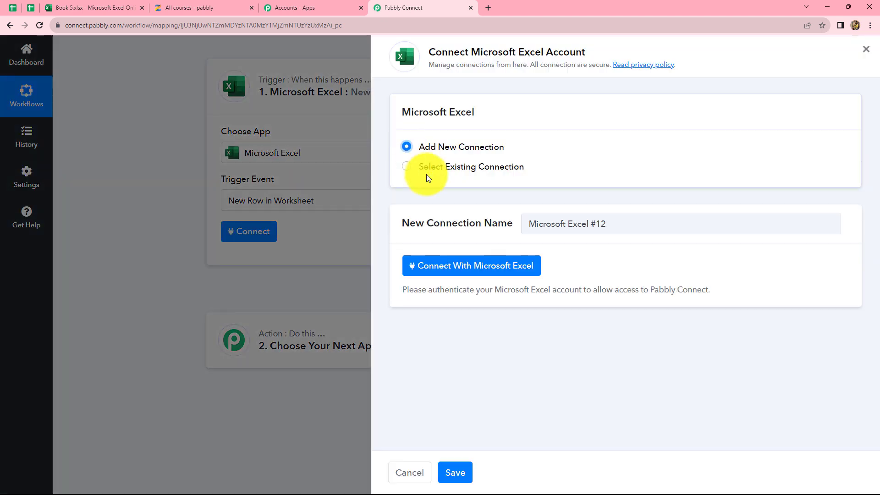
left_click(433, 268)
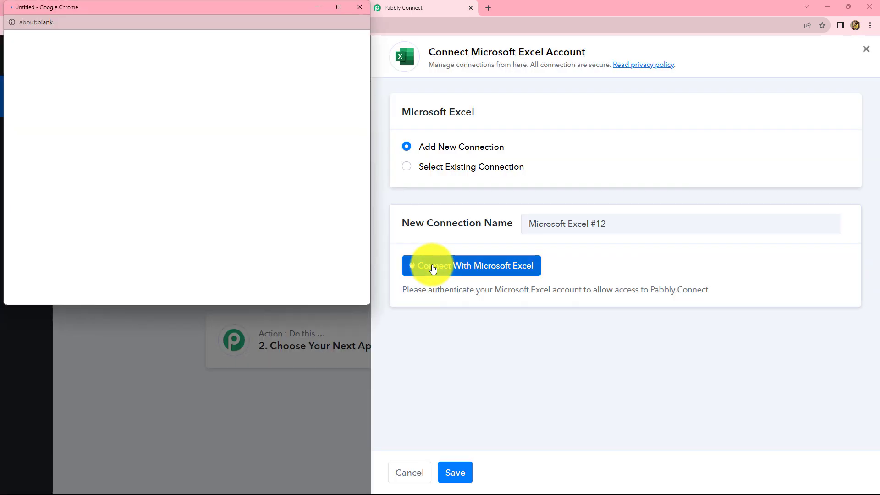
scroll(259, 291, "down", 8)
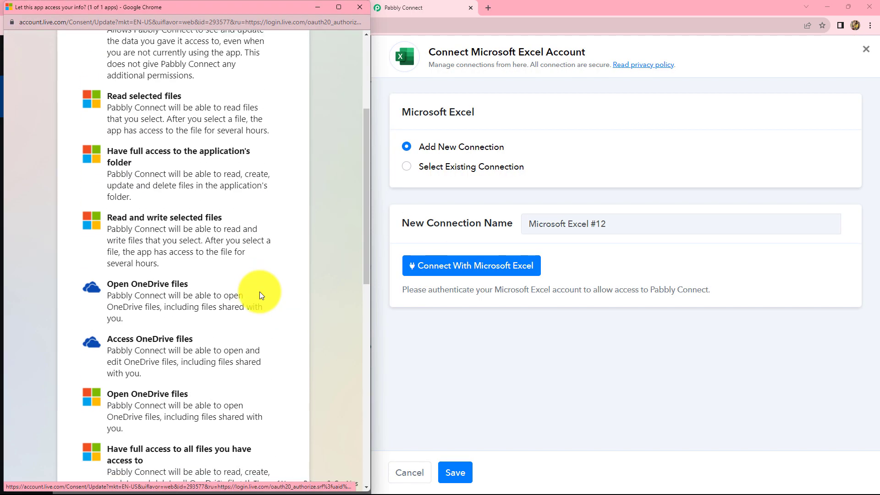
scroll(259, 291, "down", 5)
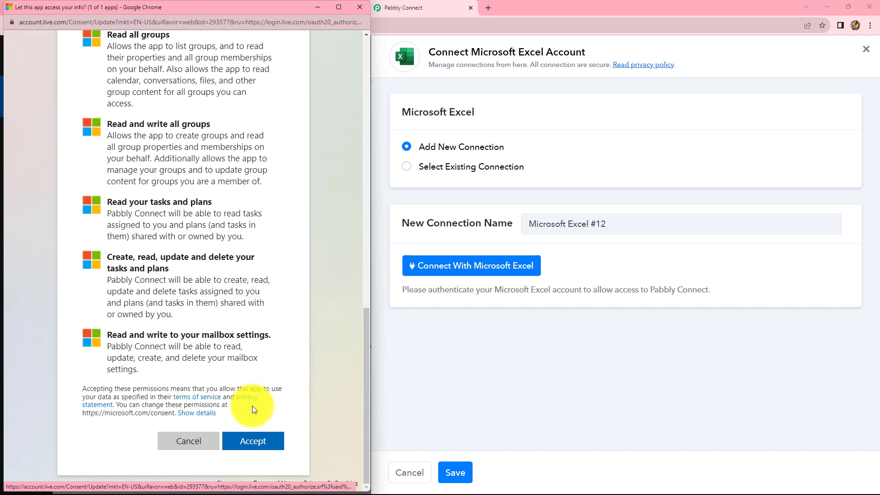
left_click(249, 443)
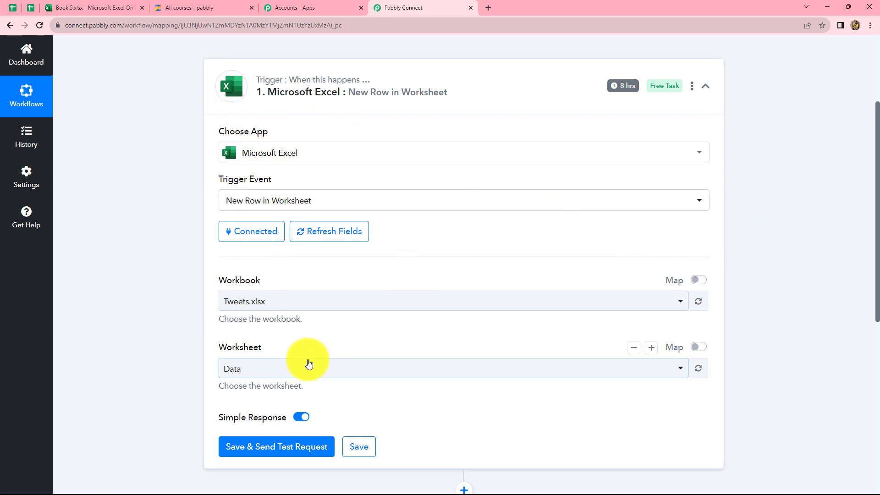
Step: Check the workbook and sheet names in Excel Online, and choose Book 5.xlsx as the workbook for the Pabbly Connect trigger
left_click(85, 7)
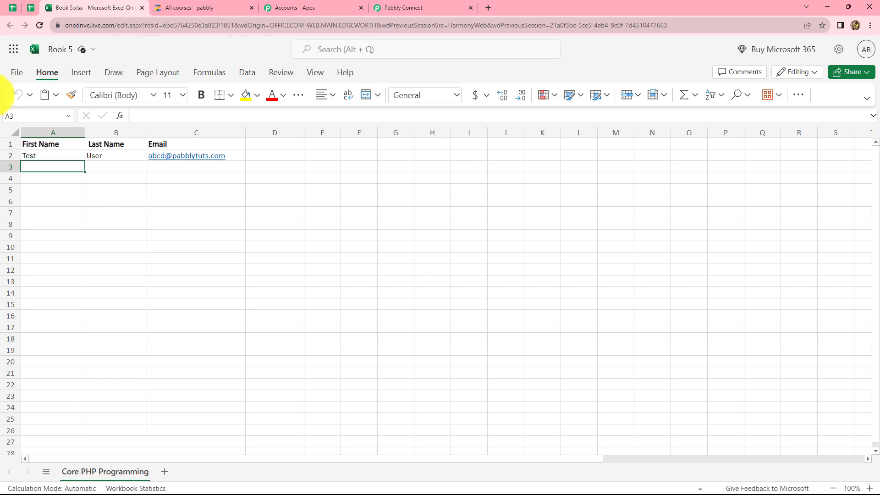
left_click(413, 8)
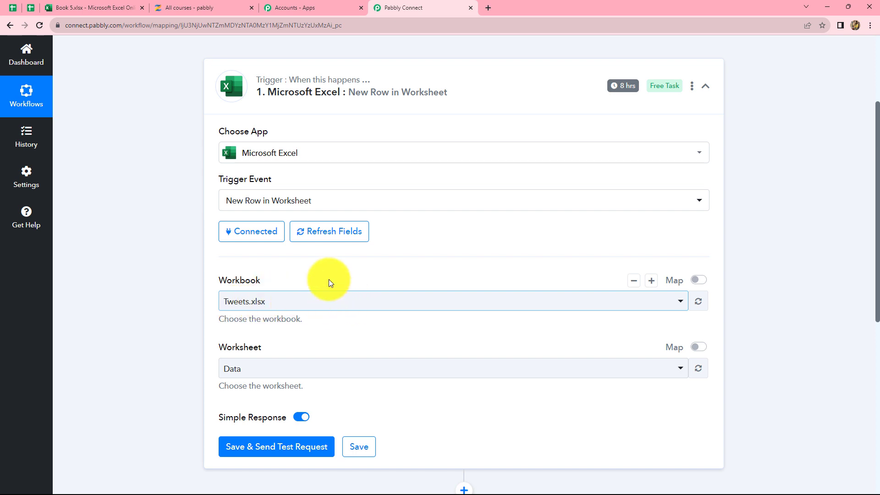
left_click(106, 7)
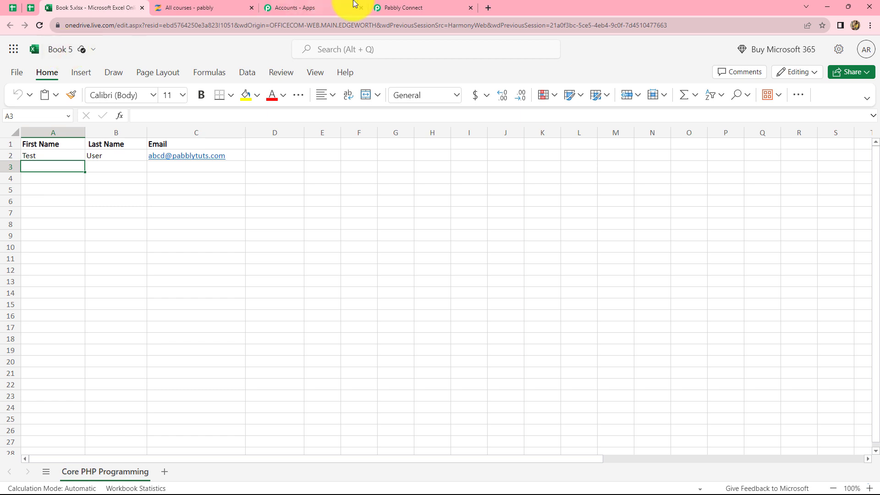
left_click(403, 7)
left_click(291, 301)
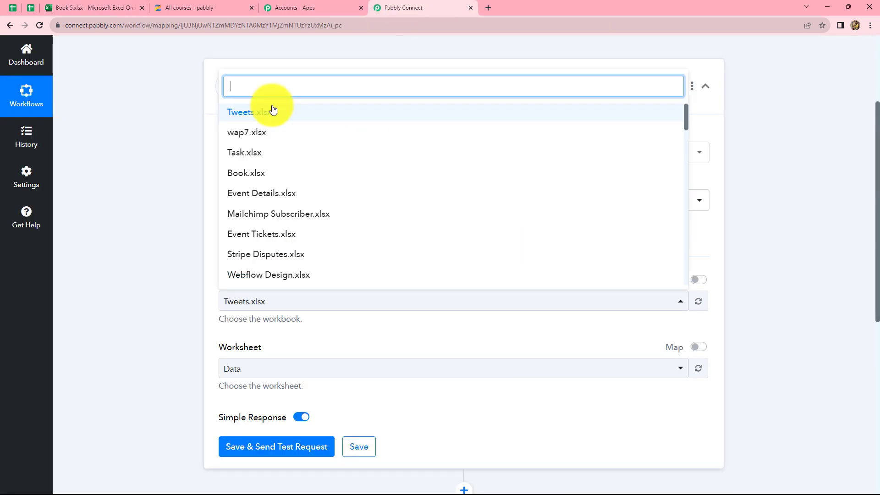
type("bookk")
key("BackSpace")
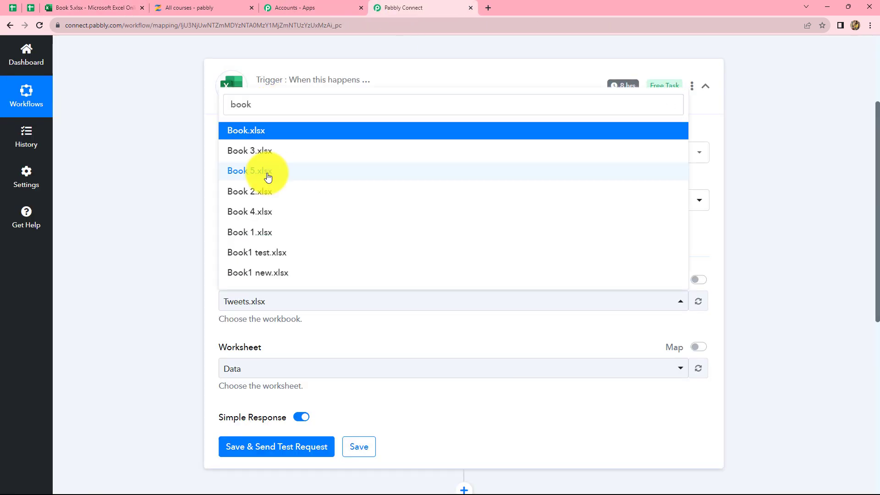
left_click(265, 170)
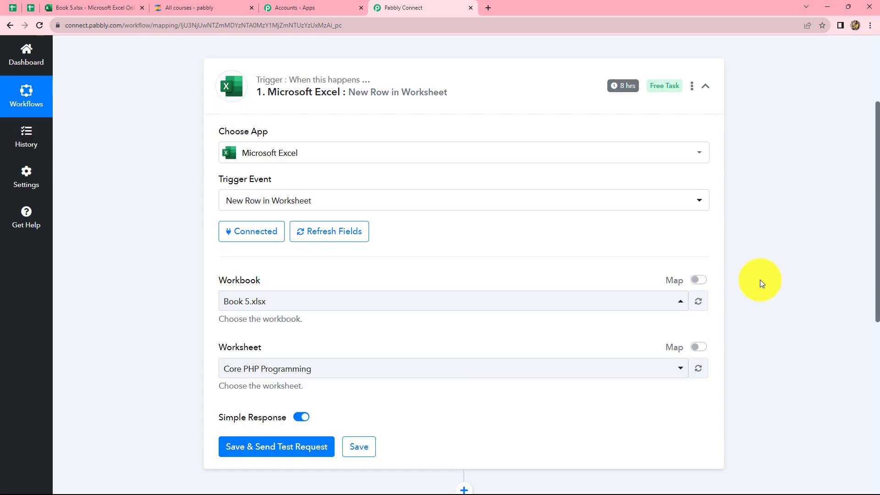
Step: Save the Excel trigger with a test request, and compare the received response with the data row in the Excel Online sheet
scroll(759, 281, "down", 1)
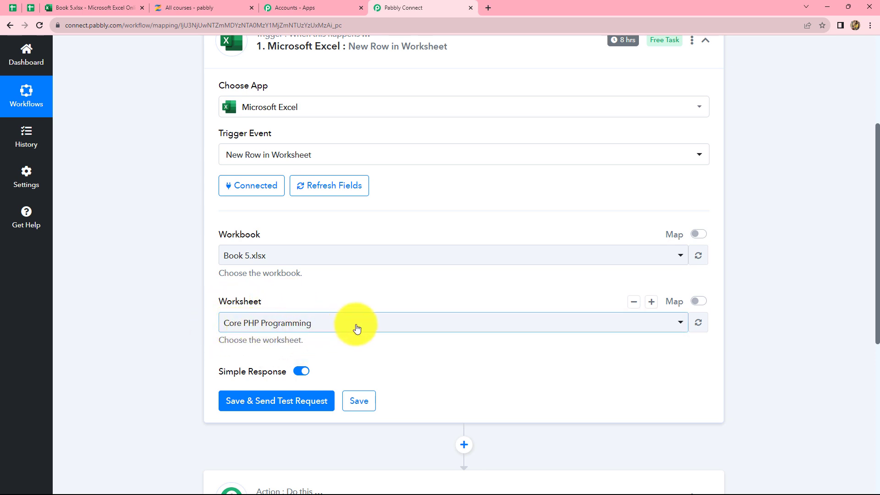
scroll(357, 329, "down", 1)
scroll(357, 329, "down", 1)
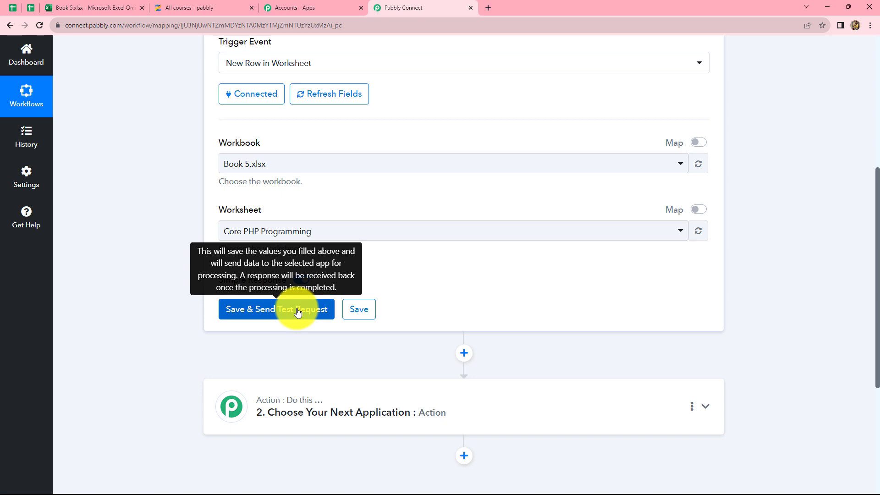
left_click(297, 312)
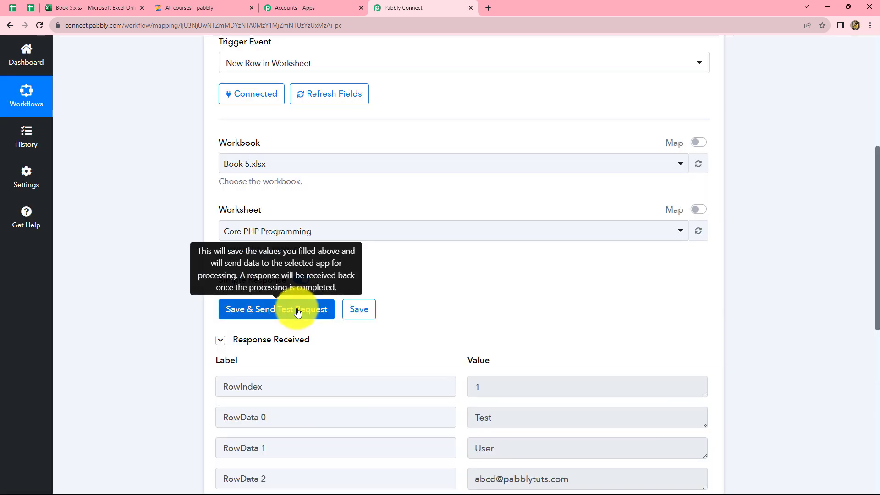
scroll(805, 348, "down", 3)
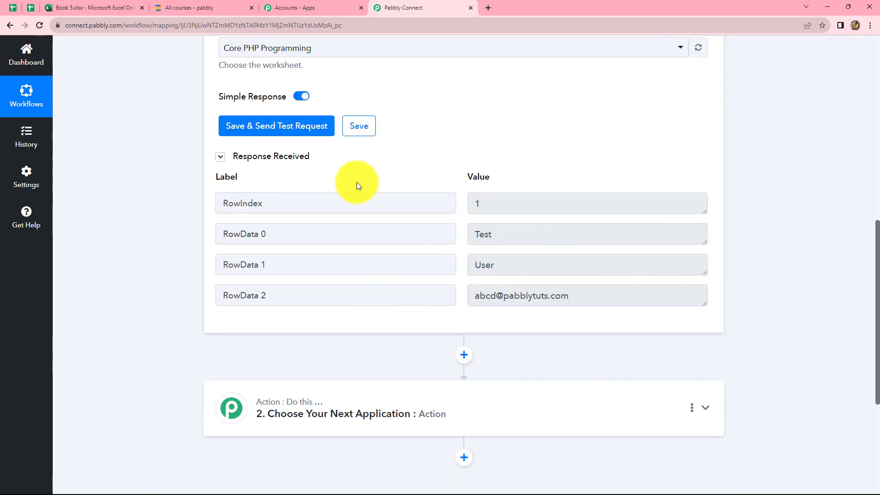
left_click(88, 4)
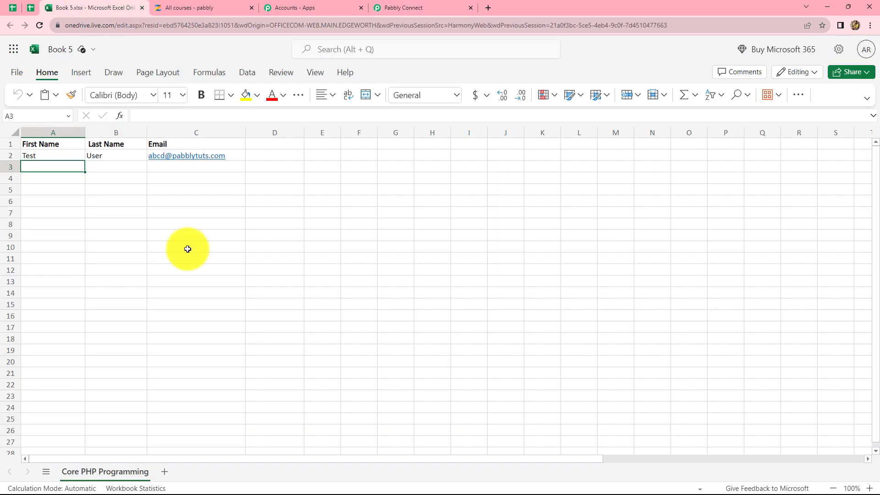
left_click(407, 7)
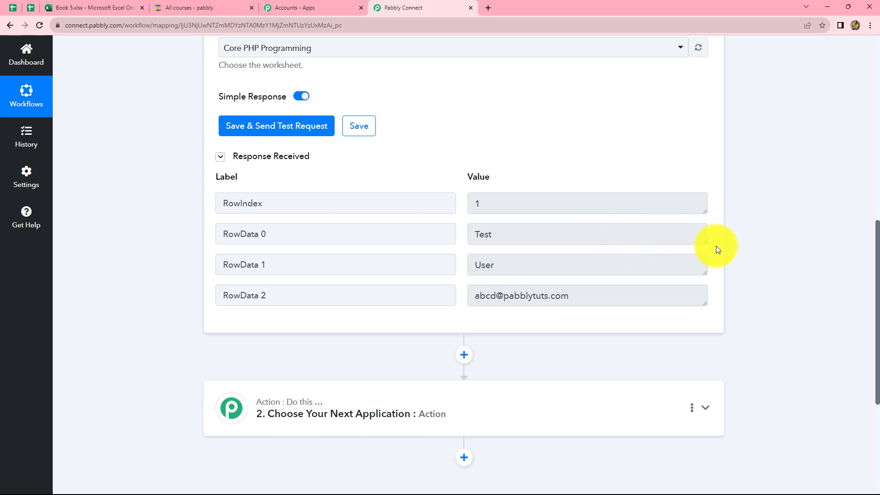
Step: Choose Zenler as the application for the workflow's action step
scroll(716, 245, "down", 3)
scroll(571, 179, "up", 2)
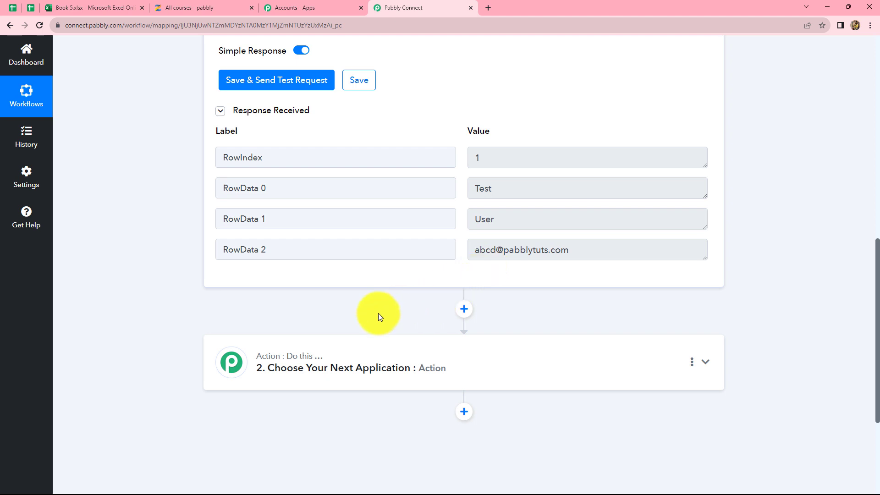
scroll(361, 287, "down", 2)
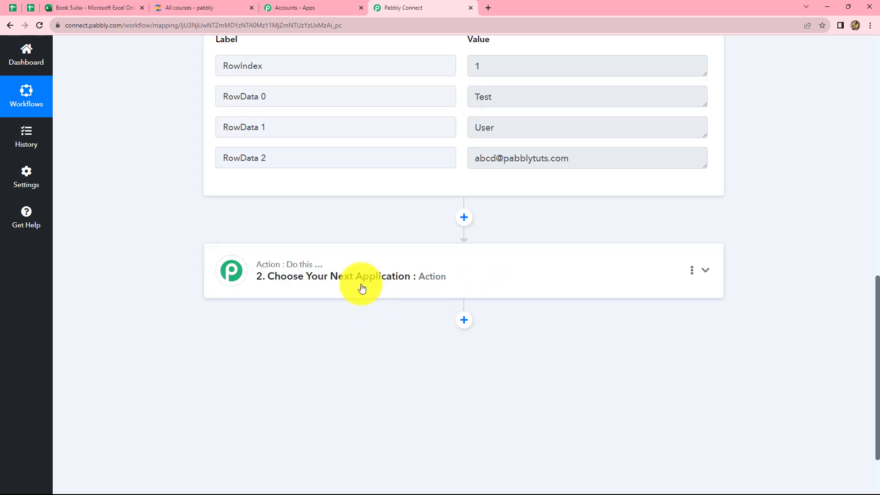
left_click(362, 287)
left_click(299, 341)
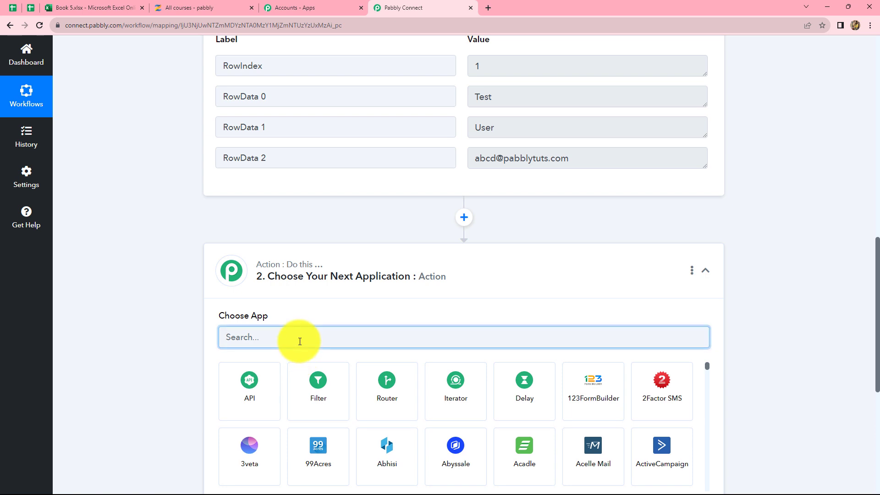
type("Zenl")
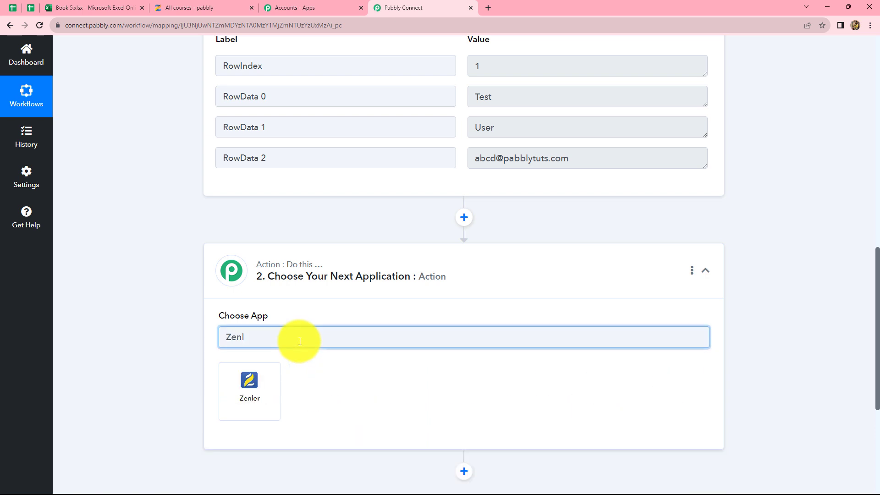
left_click(256, 384)
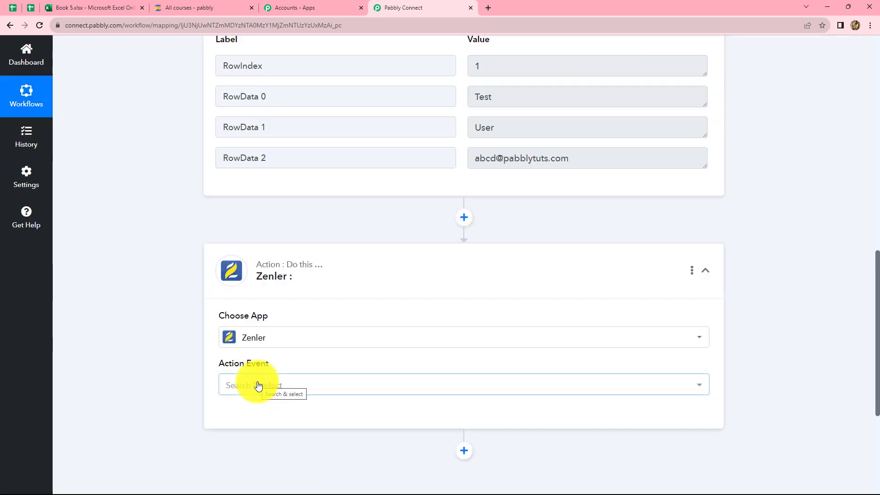
Step: Set the Zenler action event to Search User and choose to add a new connection for it
left_click(258, 385)
type("se")
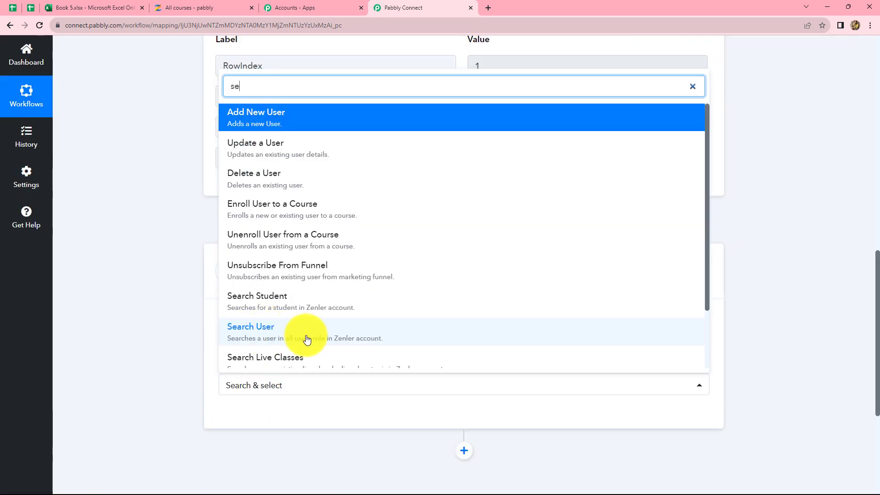
left_click(266, 340)
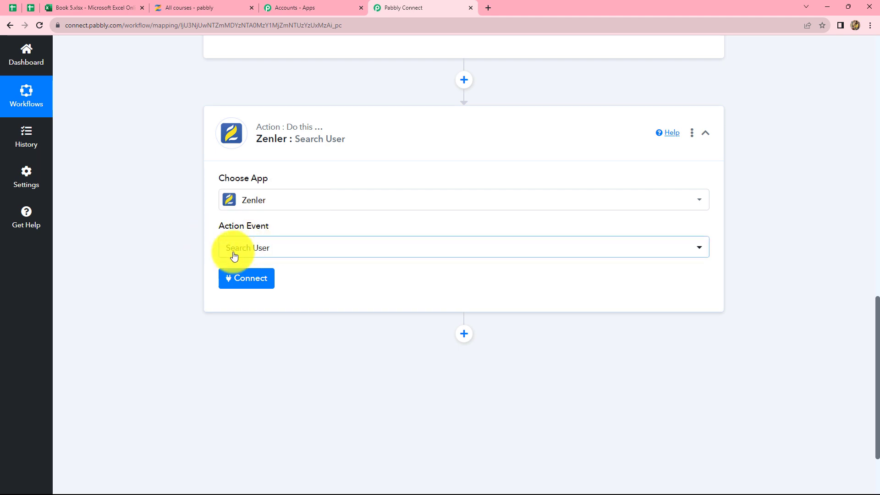
left_click(248, 277)
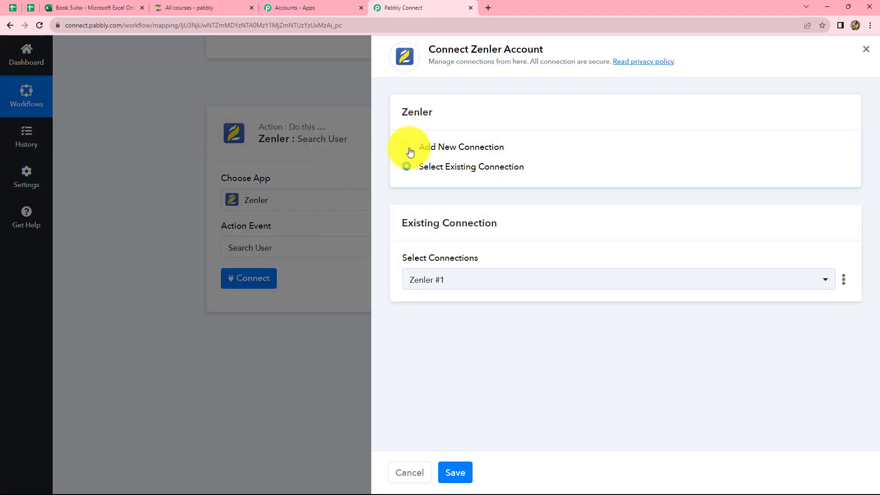
left_click(407, 148)
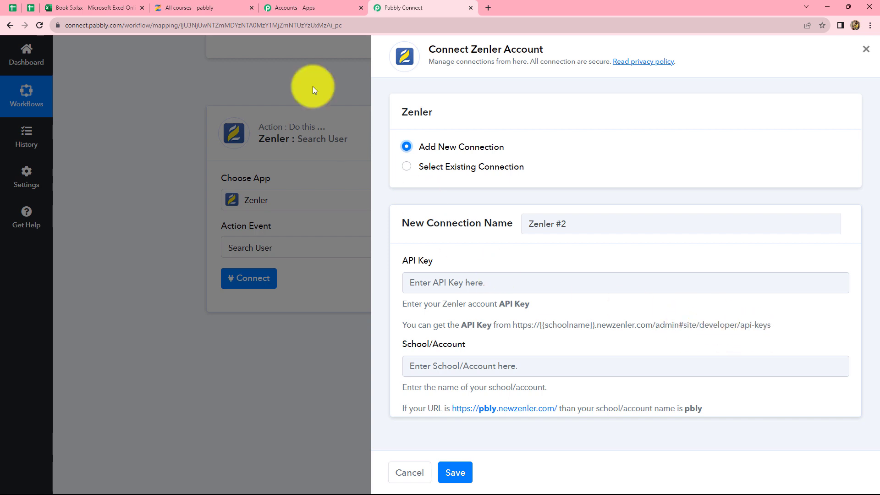
Step: Switch to Zenler and open the API key page in the site's developer settings
left_click(175, 1)
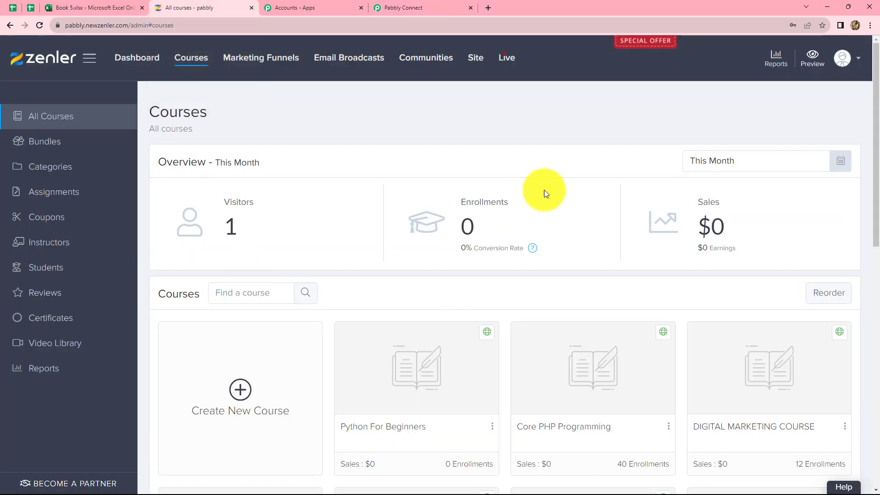
left_click(92, 57)
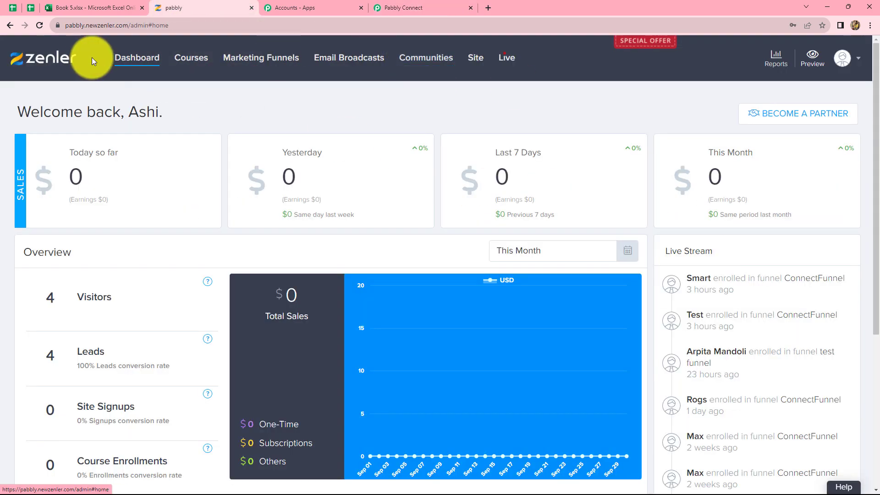
left_click(475, 59)
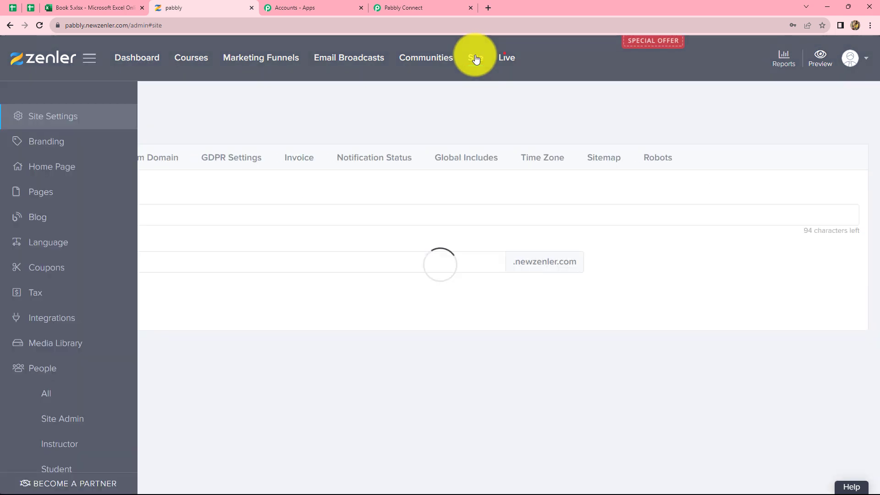
scroll(84, 153, "down", 4)
scroll(96, 133, "up", 1)
scroll(89, 133, "down", 4)
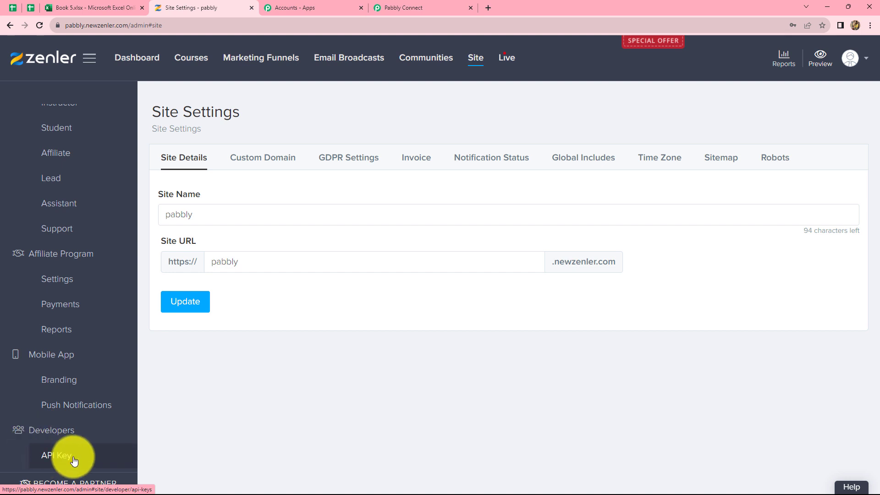
left_click(75, 461)
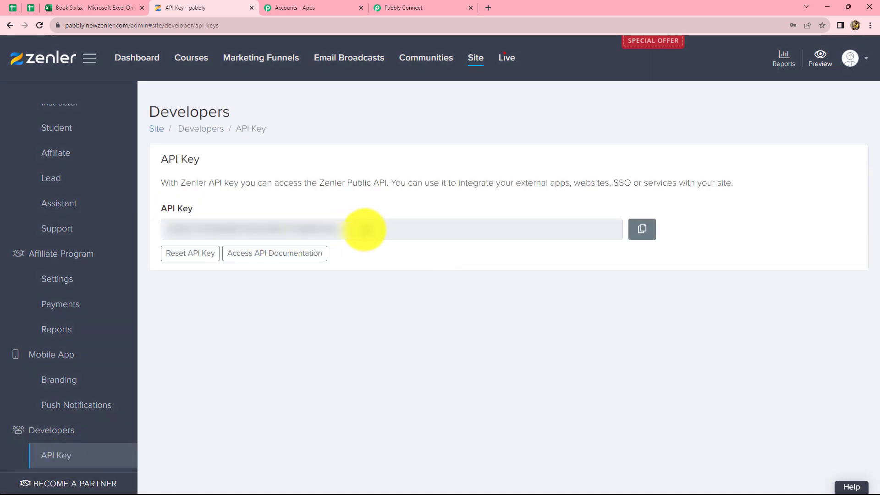
Step: Reset the Zenler API key, copy the new key, and paste it into the API Key field of the Pabbly Connect connection
left_click_drag(365, 229, 166, 239)
left_click(206, 279)
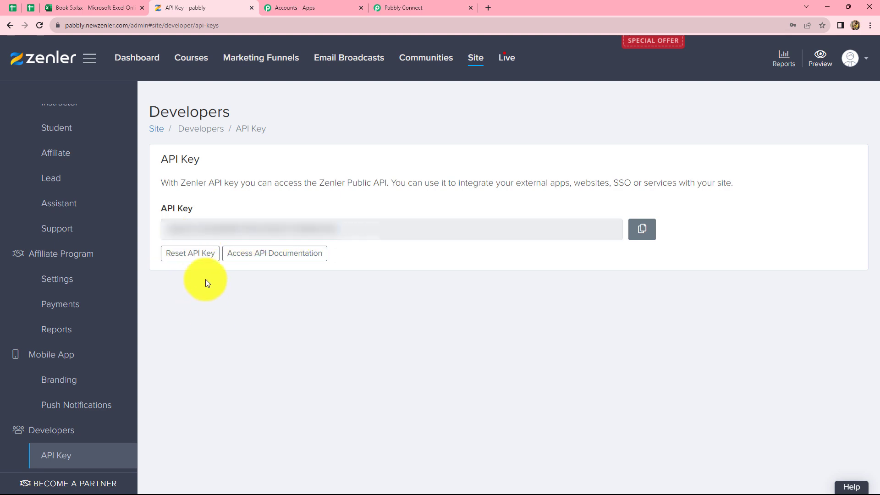
left_click(200, 258)
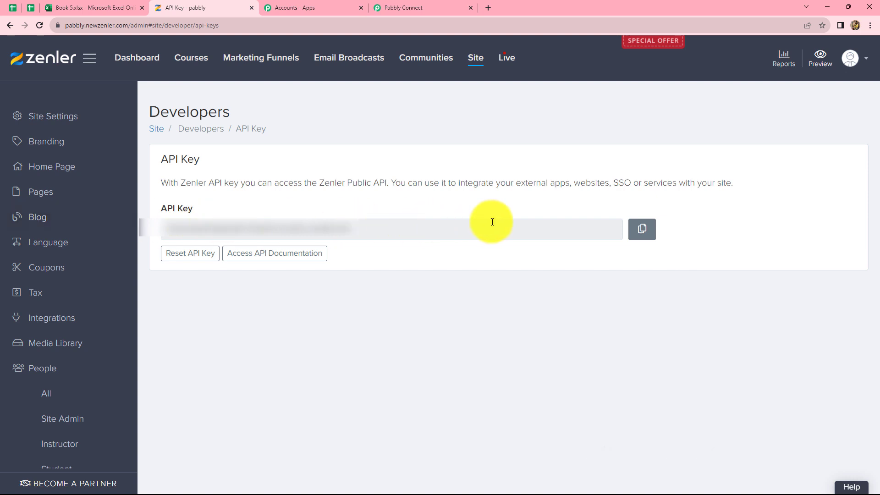
left_click(643, 232)
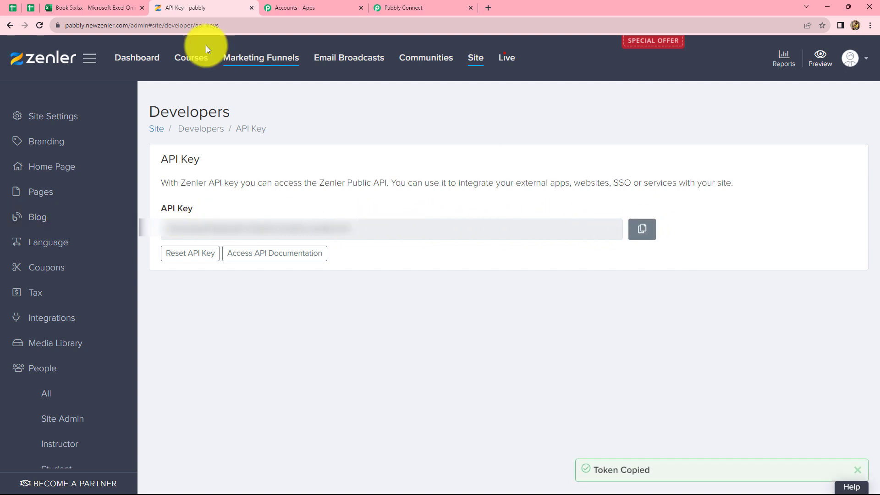
left_click(405, 8)
key("ctrl+v")
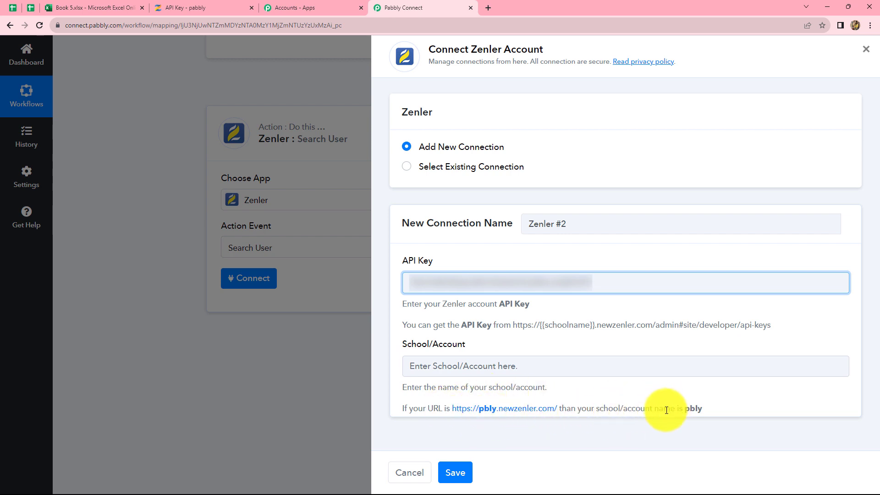
Step: Copy the school name from the Zenler site address, enter pabbly as the School/Account, and save the new Zenler connection
double_click(693, 408)
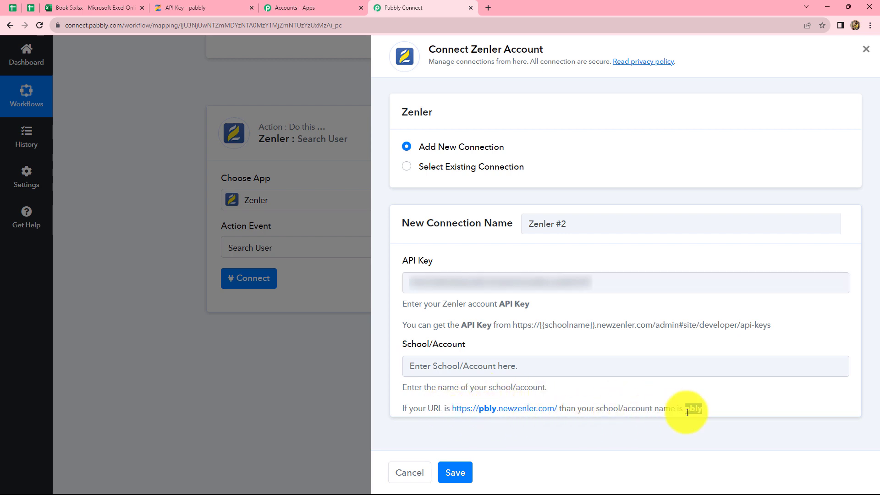
left_click(741, 403)
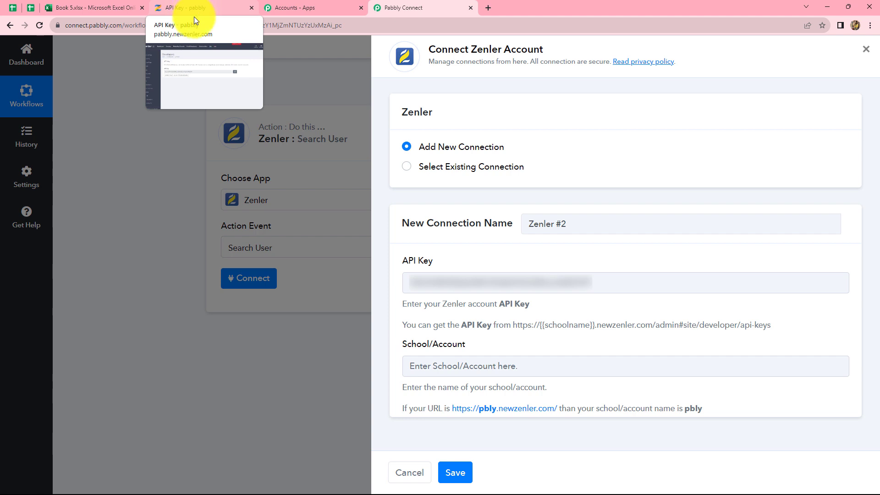
left_click(194, 7)
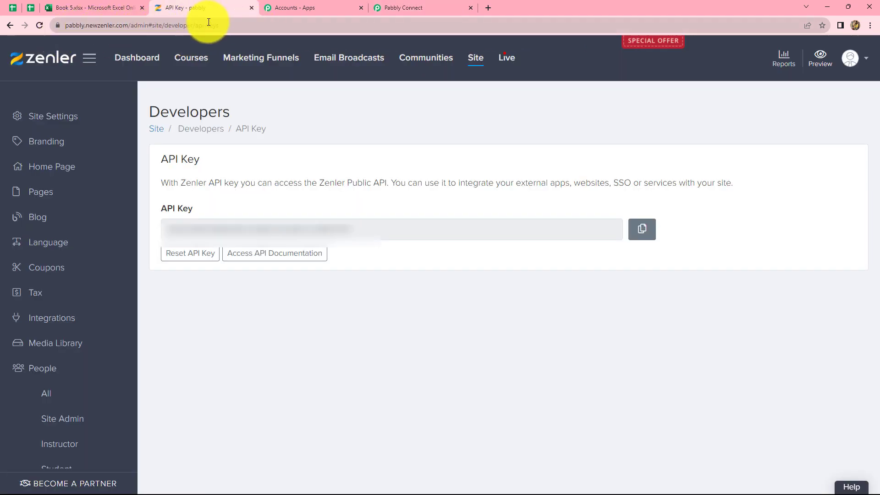
left_click(85, 25)
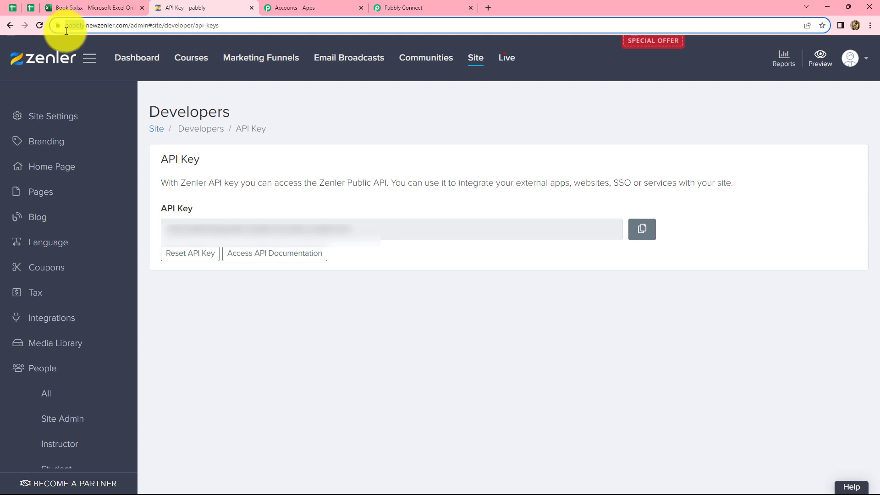
double_click(73, 25)
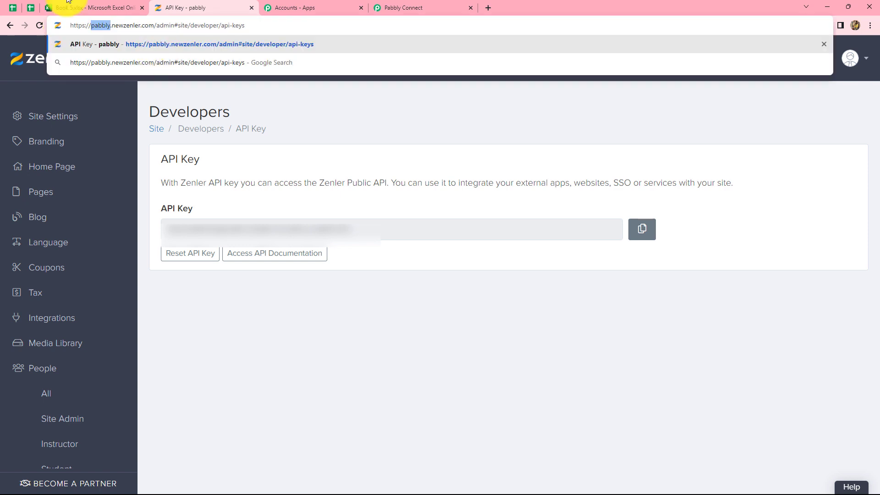
left_click(378, 7)
left_click(433, 375)
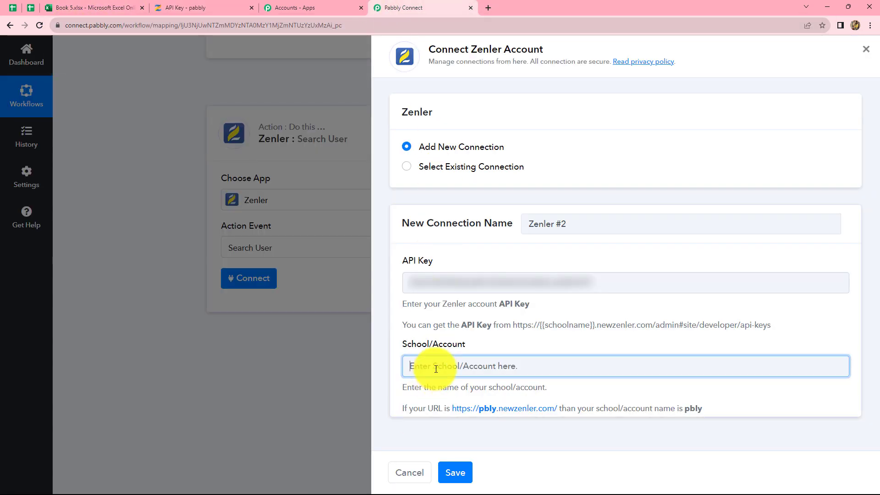
key("ctrl+v")
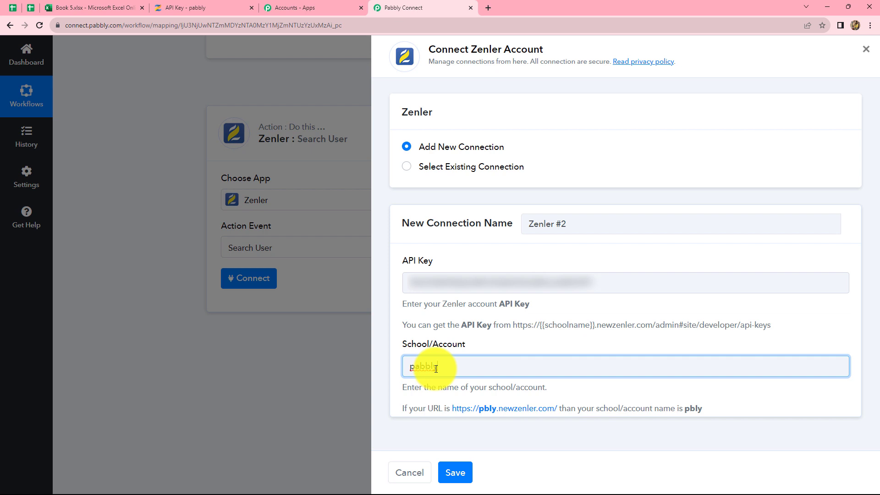
left_click(455, 472)
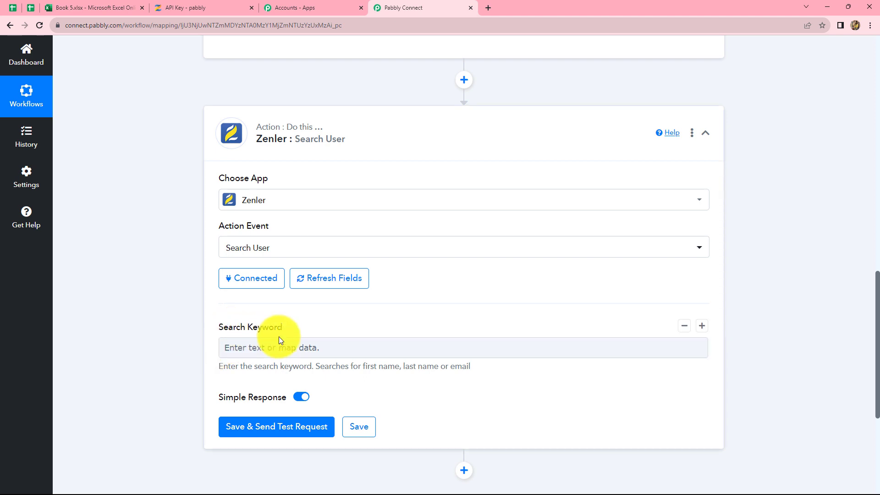
Step: Map the email from the Excel trigger's RowData 2 as the search keyword, send a test request, and check the returned user ID
left_click(275, 353)
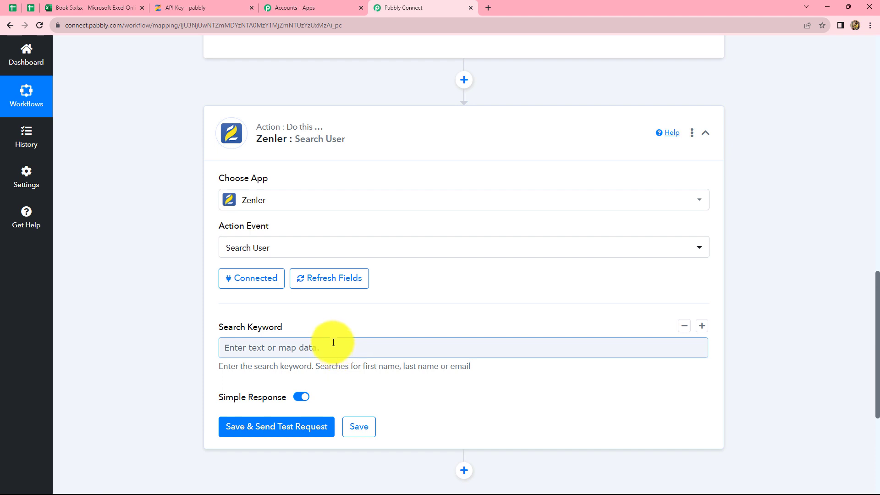
scroll(333, 342, "down", 2)
left_click(331, 263)
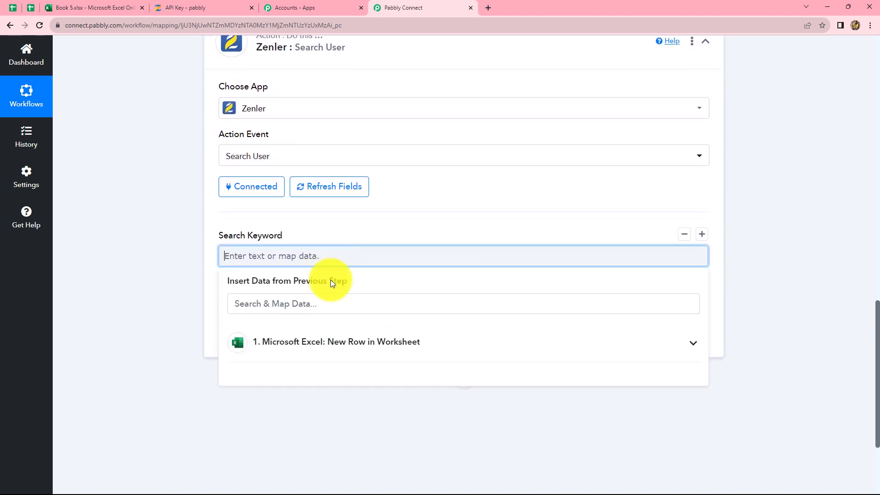
left_click(333, 352)
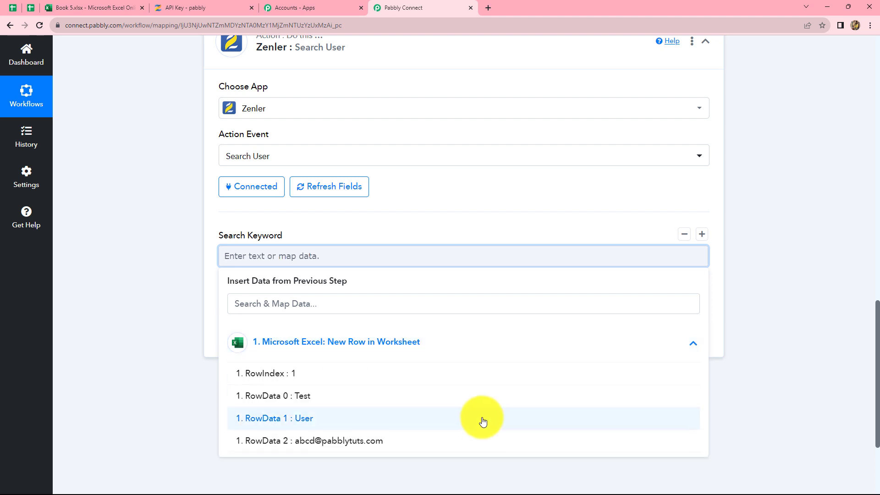
left_click(375, 434)
left_click(746, 330)
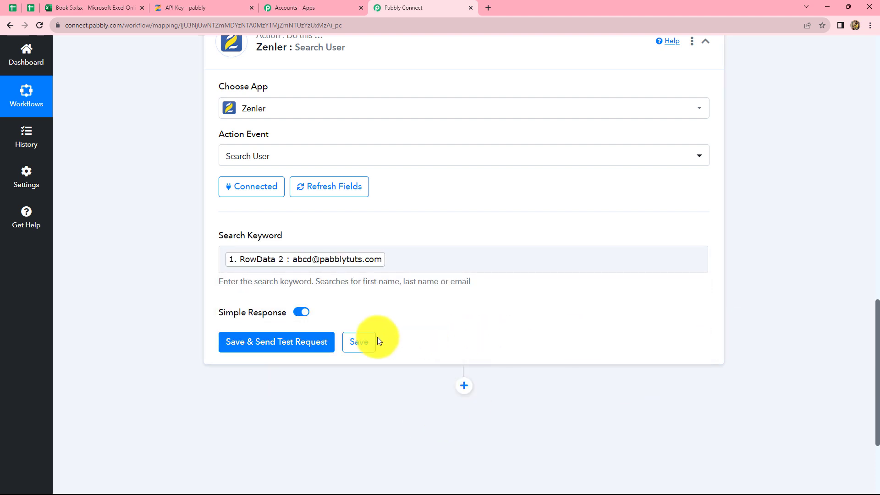
left_click(273, 349)
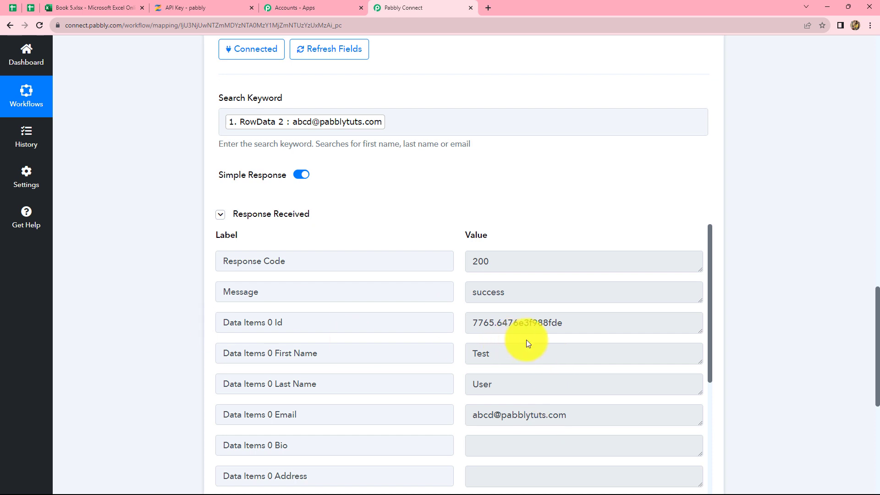
left_click_drag(572, 326, 465, 324)
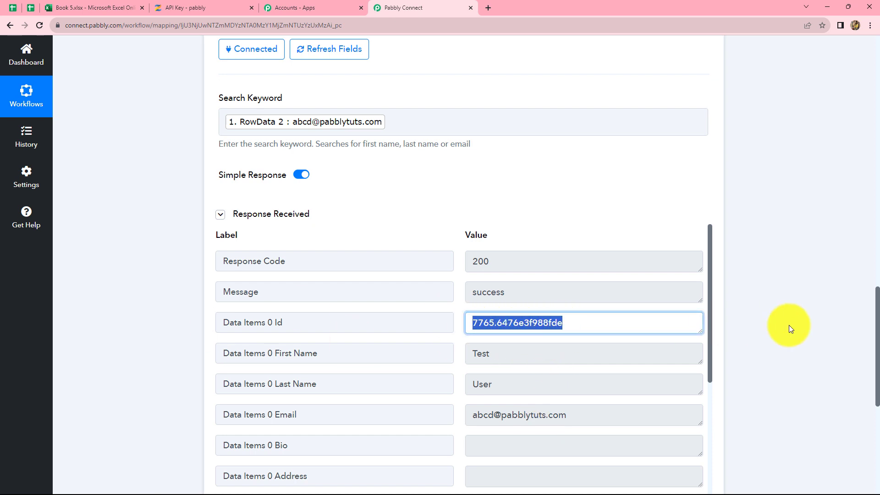
left_click(590, 326)
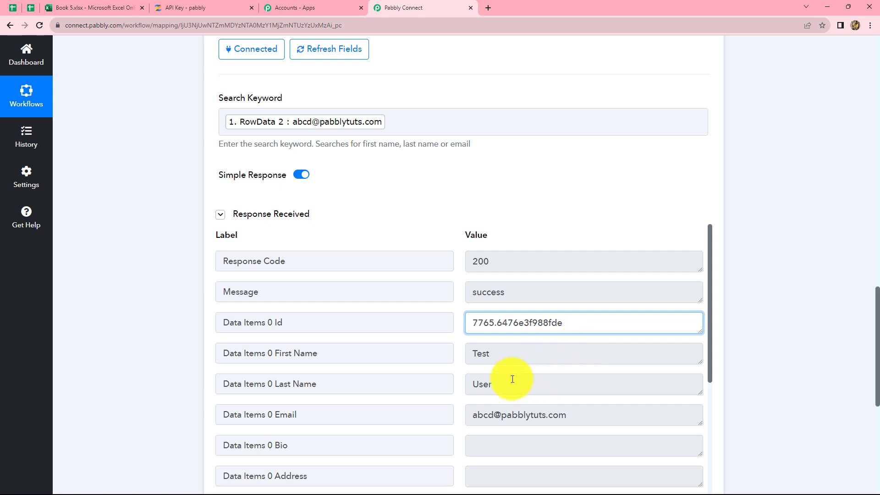
scroll(513, 379, "up", 5)
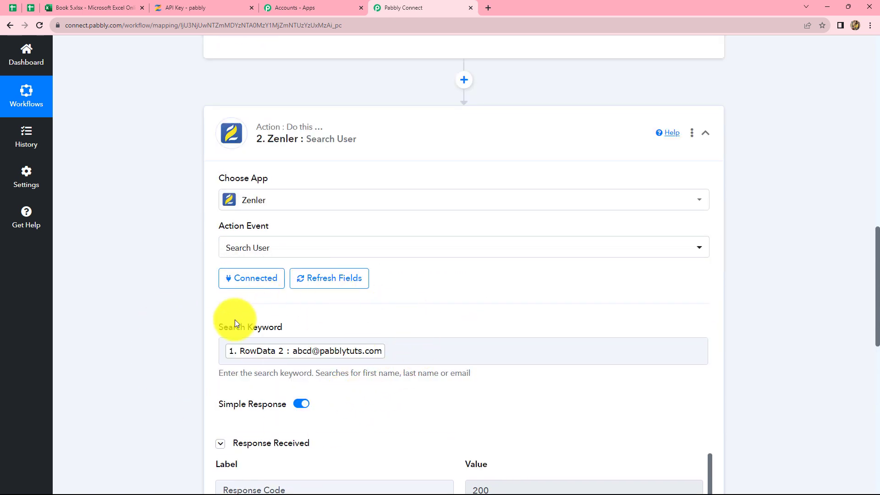
left_click(401, 350)
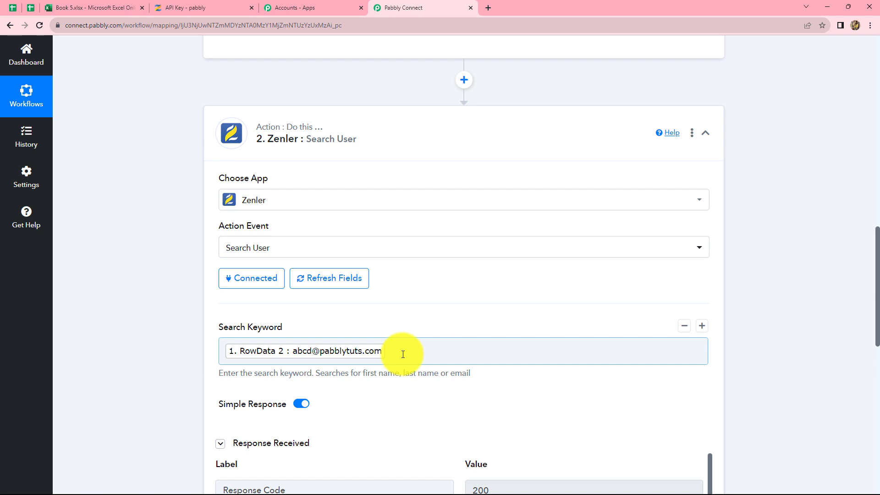
Step: Add another action step after the user search, using Zenler with the Unenroll User from a Course event
scroll(403, 354, "down", 3)
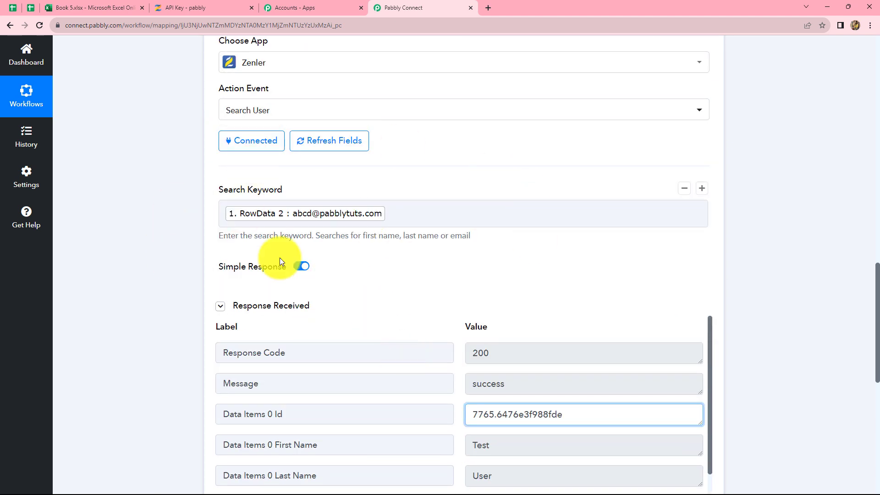
scroll(790, 259, "down", 7)
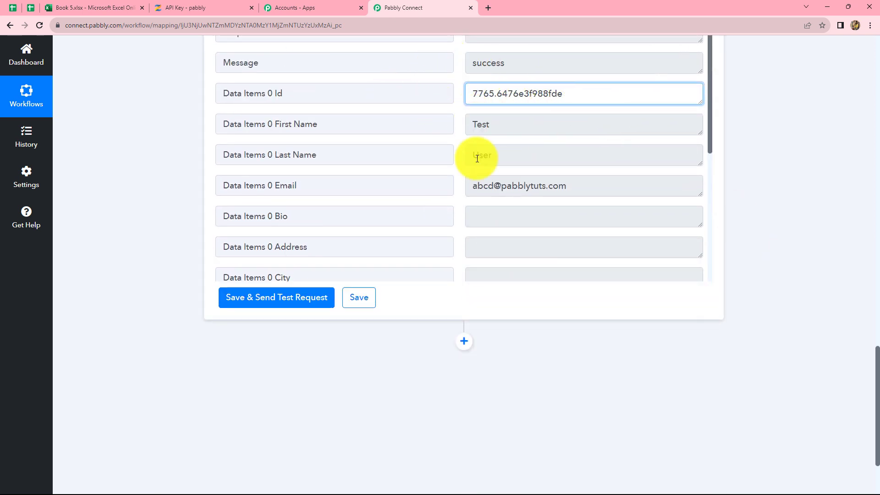
scroll(475, 318, "down", 2)
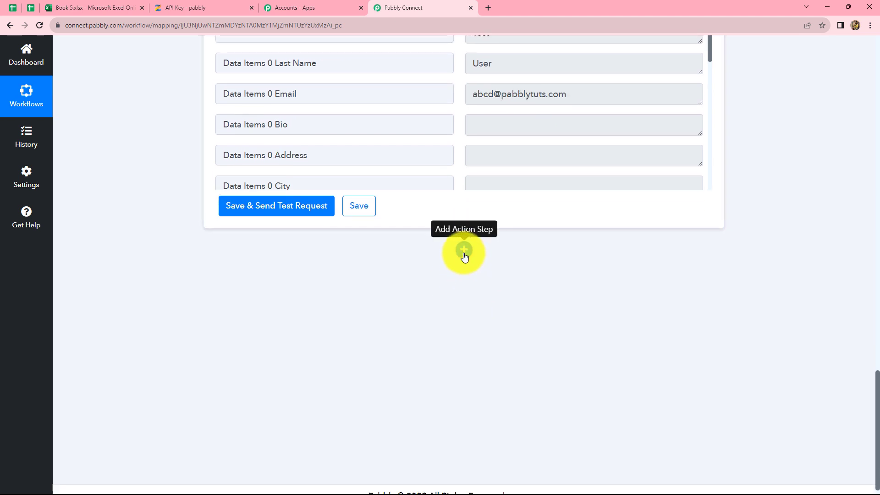
left_click(463, 253)
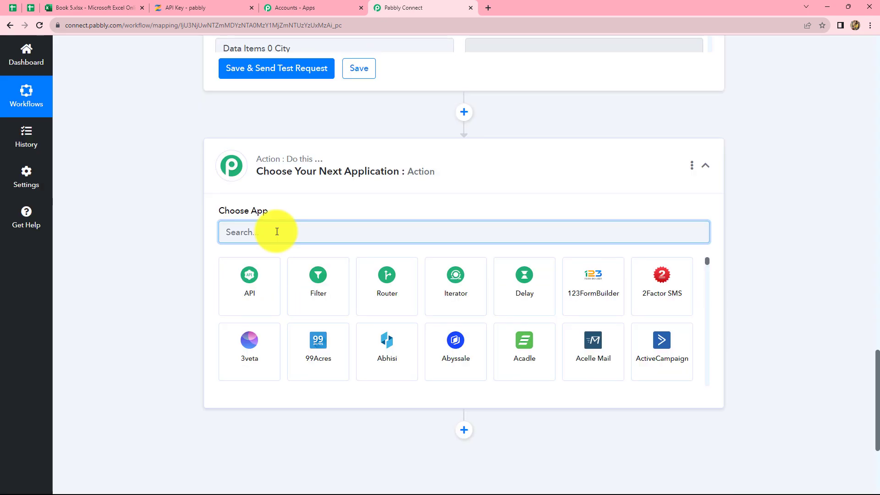
type("Zen")
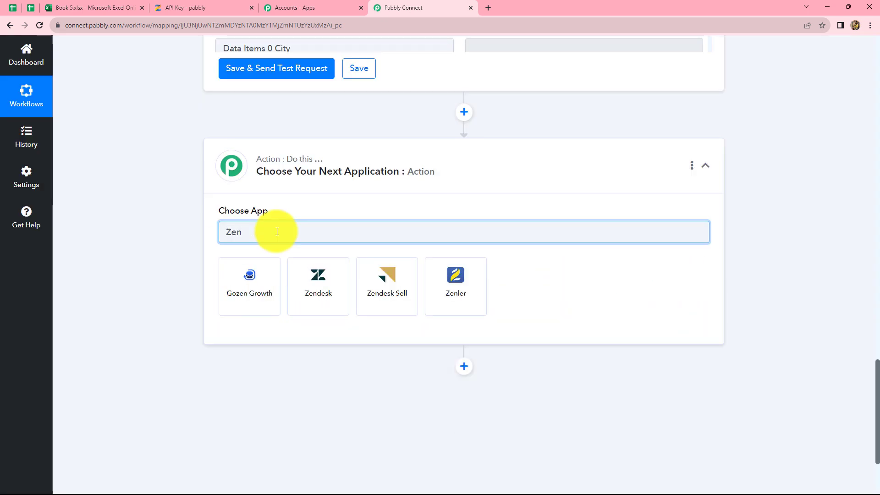
left_click(471, 296)
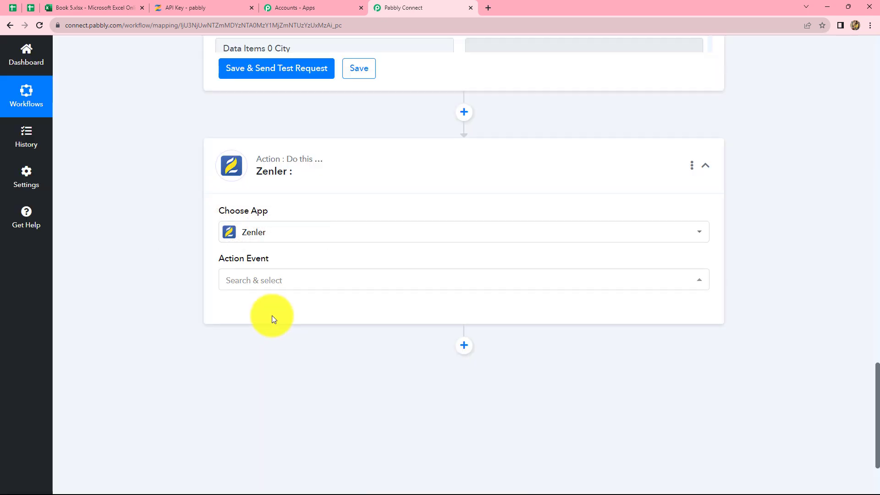
left_click(269, 282)
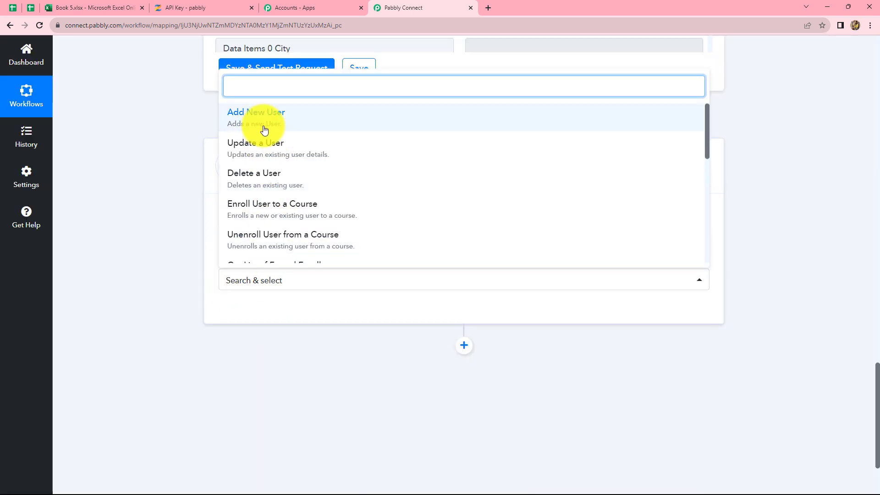
left_click(249, 235)
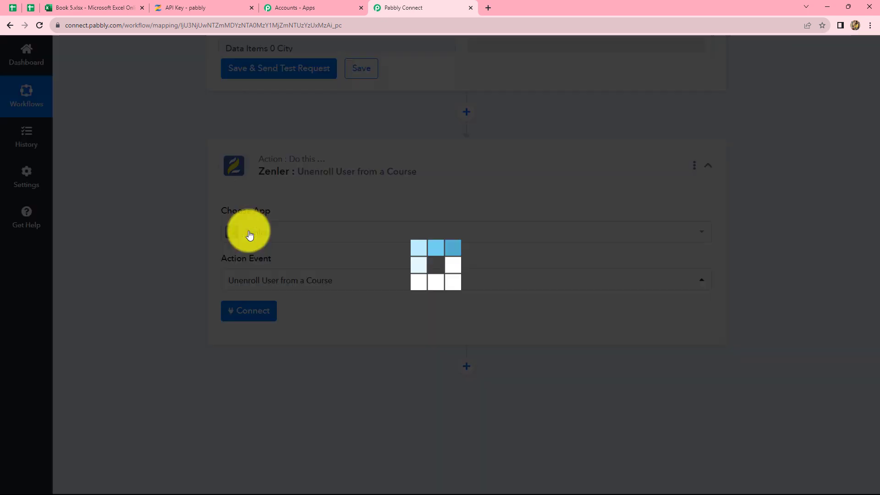
Step: Connect the unenroll action to Zenler with the existing connection Zenler #2 and look over its required fields
left_click(245, 316)
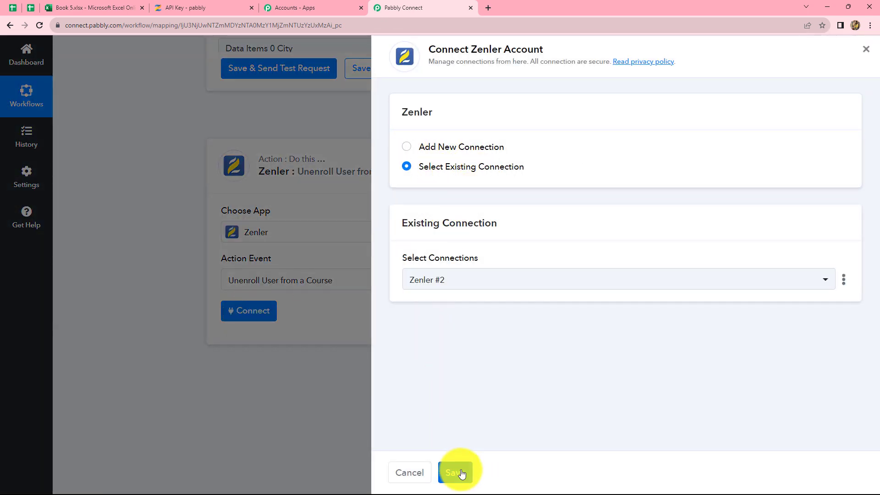
left_click(460, 472)
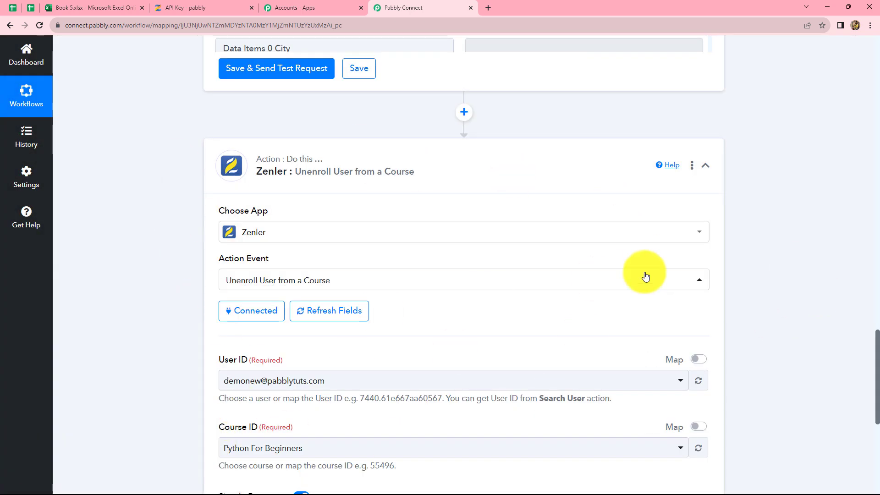
scroll(817, 270, "down", 3)
scroll(818, 270, "up", 1)
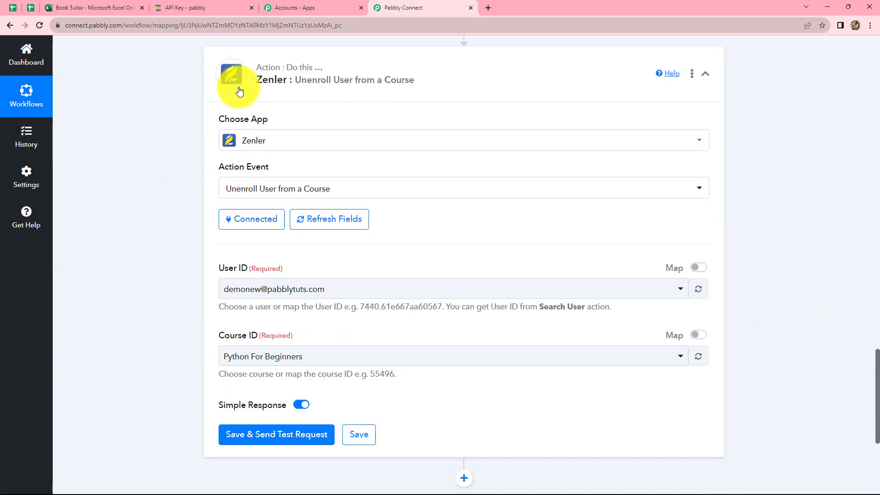
Step: Switch to Zenler and open the list of students enrolled in the Core PHP Programming course
left_click(183, 8)
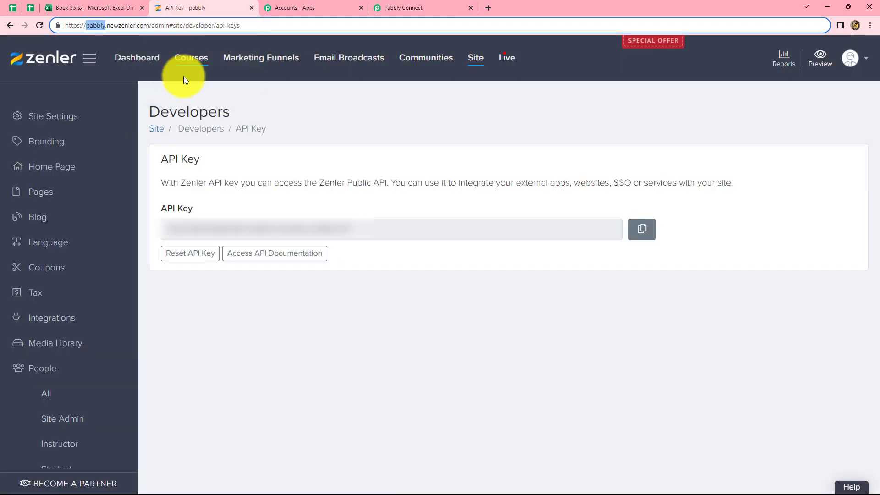
left_click(192, 56)
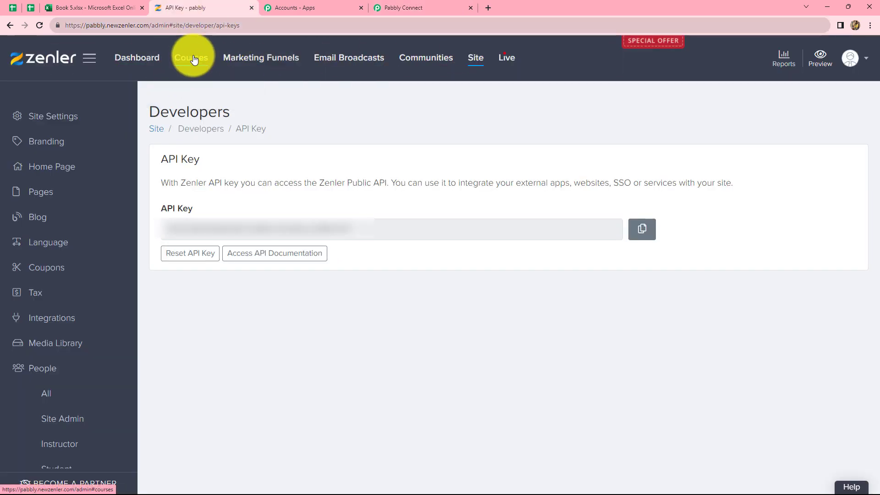
scroll(638, 348, "down", 3)
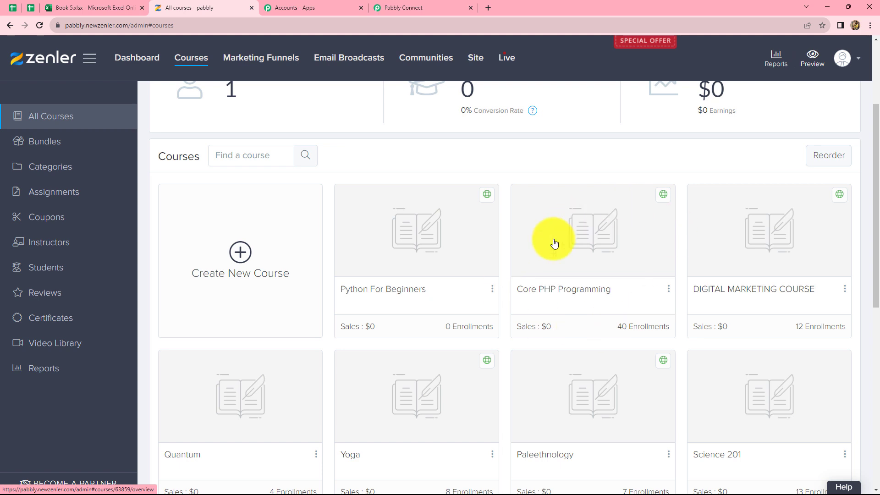
left_click(593, 260)
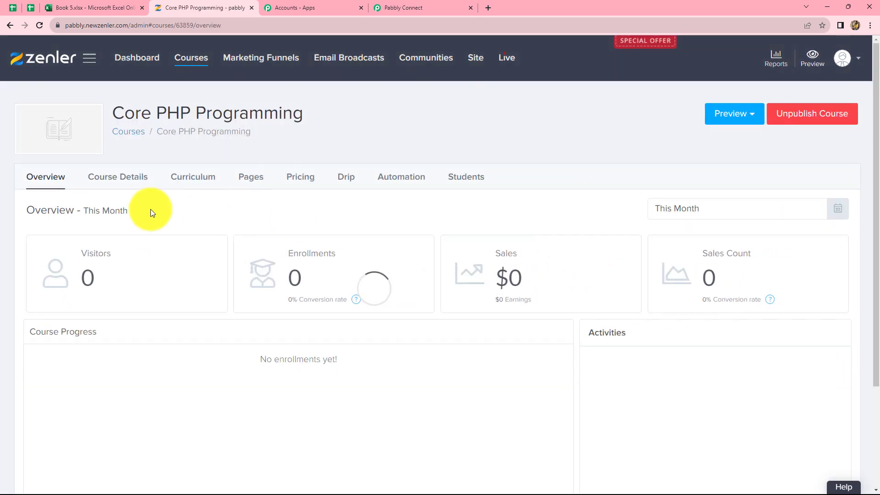
left_click(473, 178)
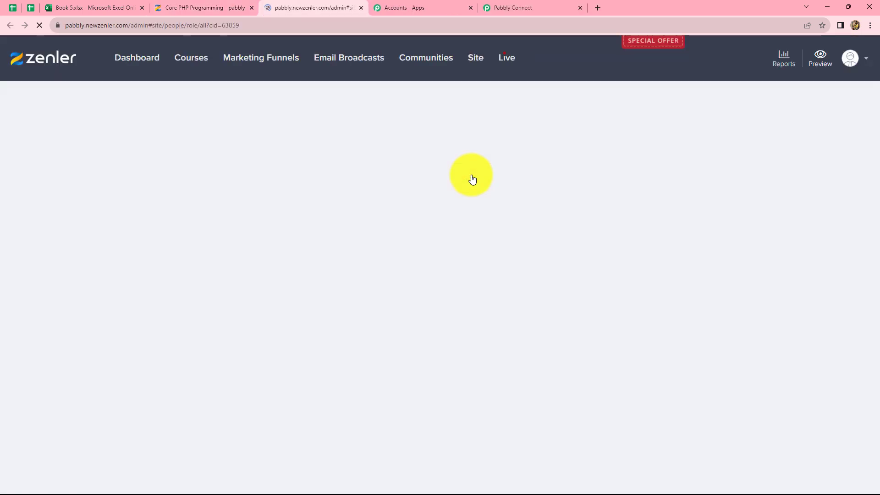
scroll(422, 316, "down", 3)
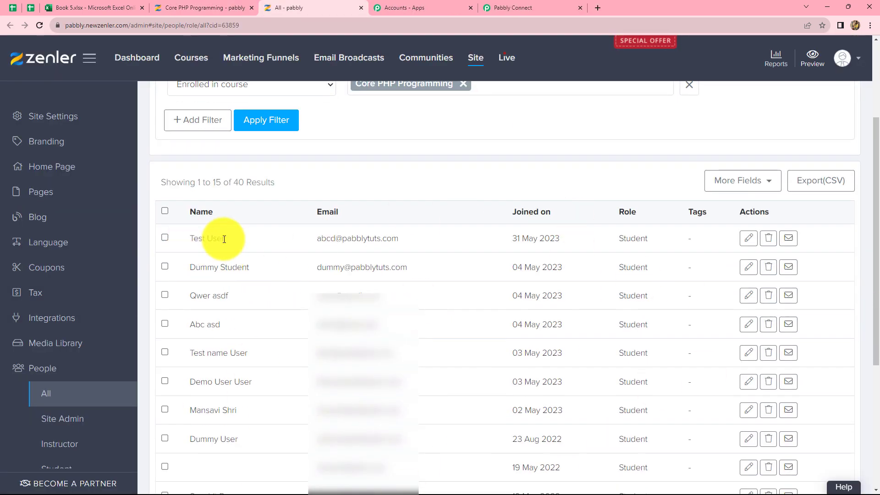
Step: Open the profile of the first student in the course list and review the profile details and enrollment activity
left_click_drag(224, 238, 198, 247)
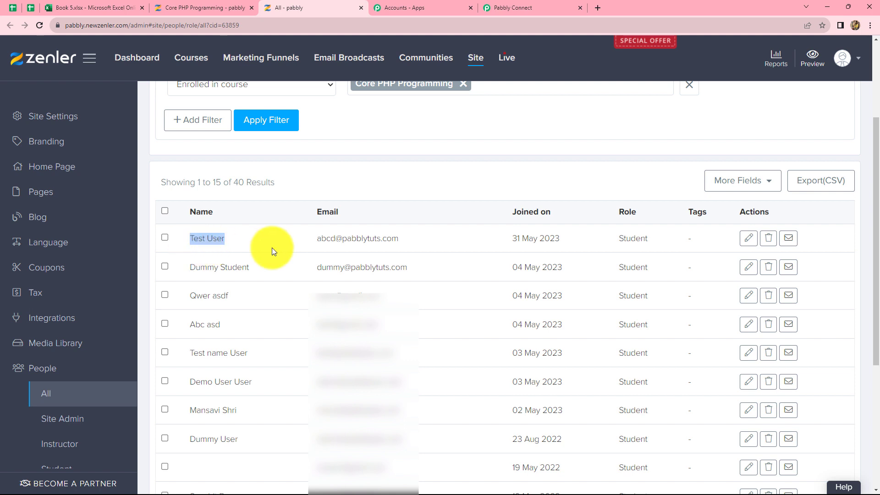
left_click(288, 245)
left_click(748, 238)
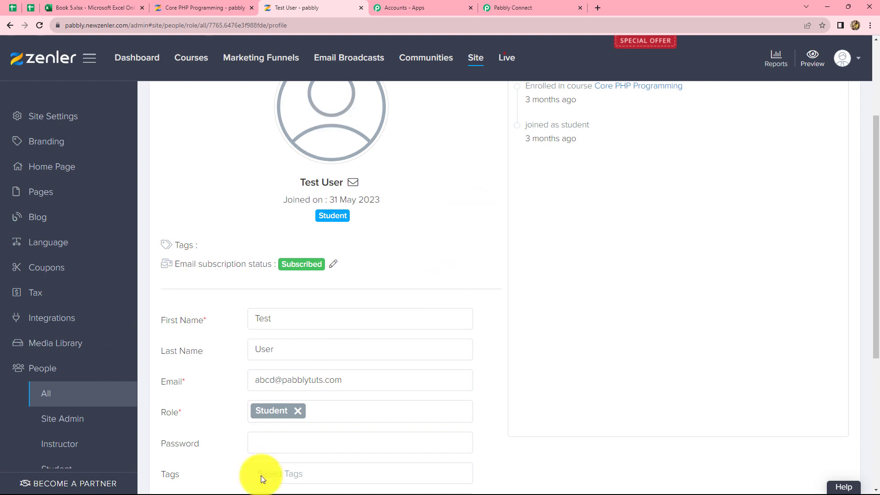
scroll(513, 298, "up", 2)
scroll(513, 298, "up", 1)
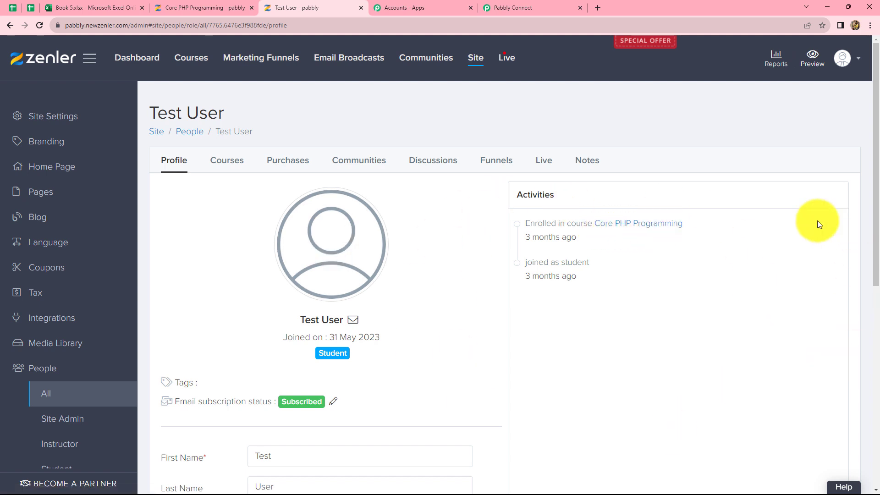
Step: Switch to Pabbly Connect, enable mapping for the unenroll action's User ID, and map it to Data Items 0 Id from the Search User step
left_click(530, 4)
scroll(813, 166, "down", 2)
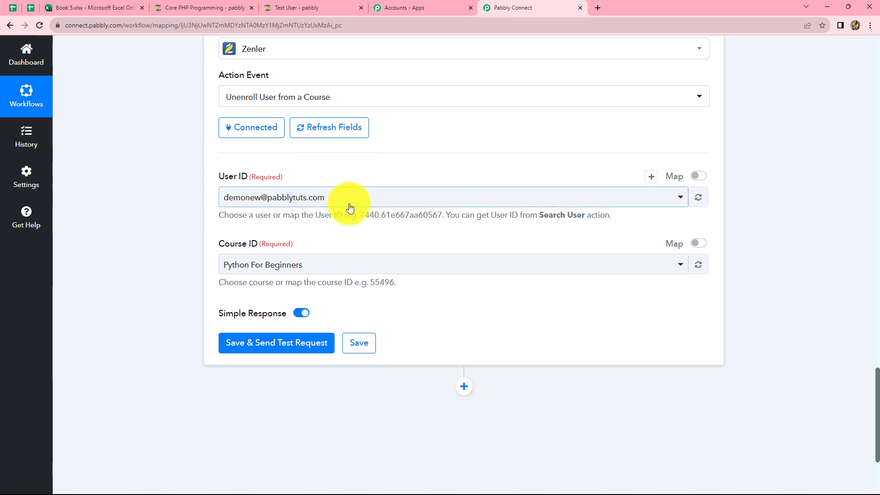
scroll(350, 203, "up", 7)
scroll(569, 201, "up", 5)
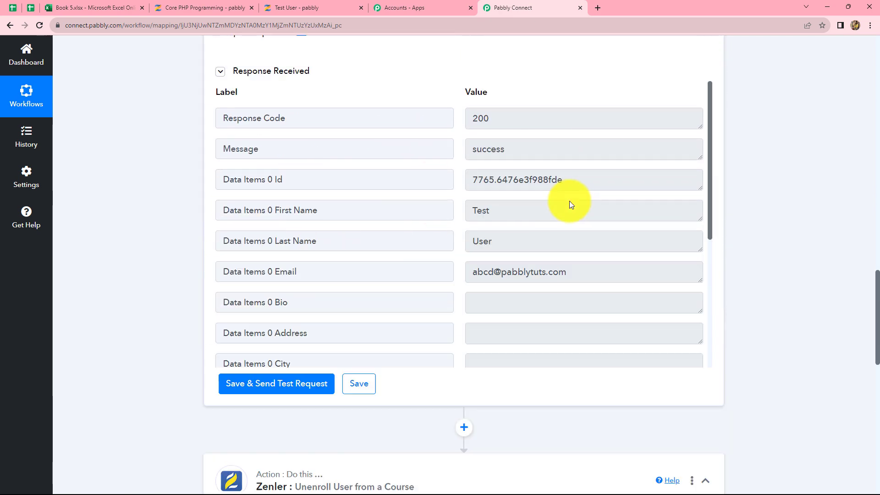
scroll(877, 286, "down", 4)
scroll(878, 289, "down", 9)
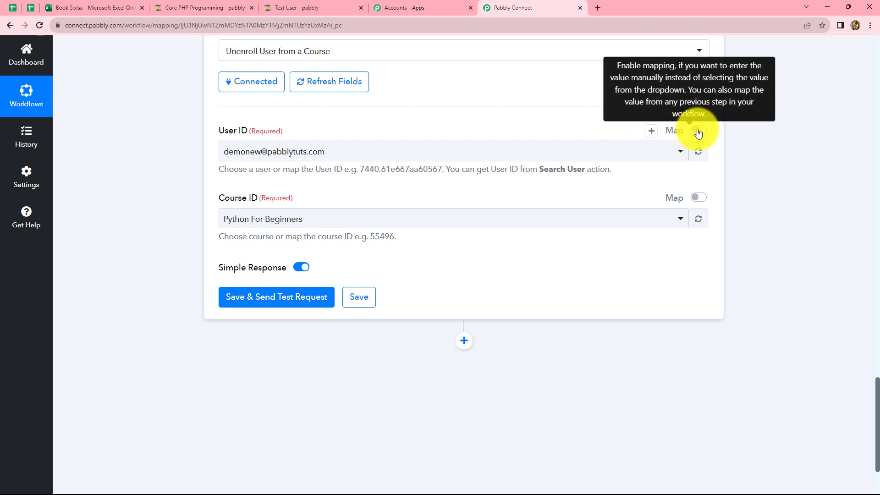
left_click(699, 130)
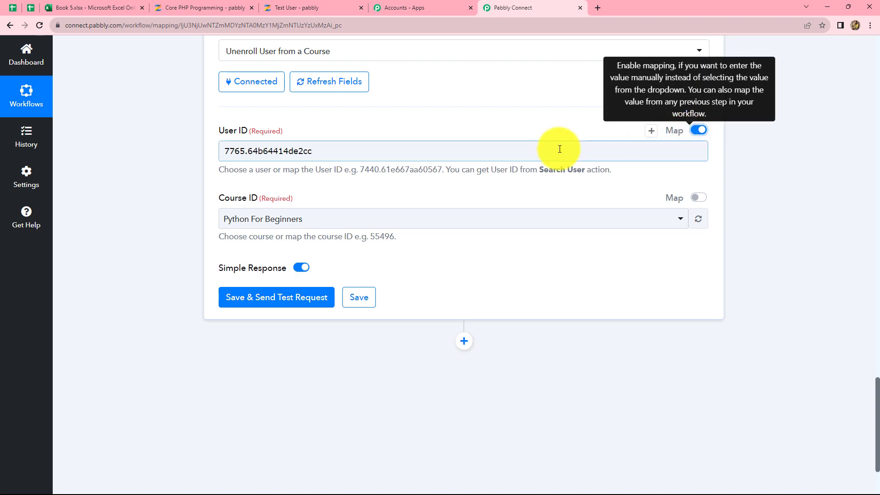
left_click(422, 151)
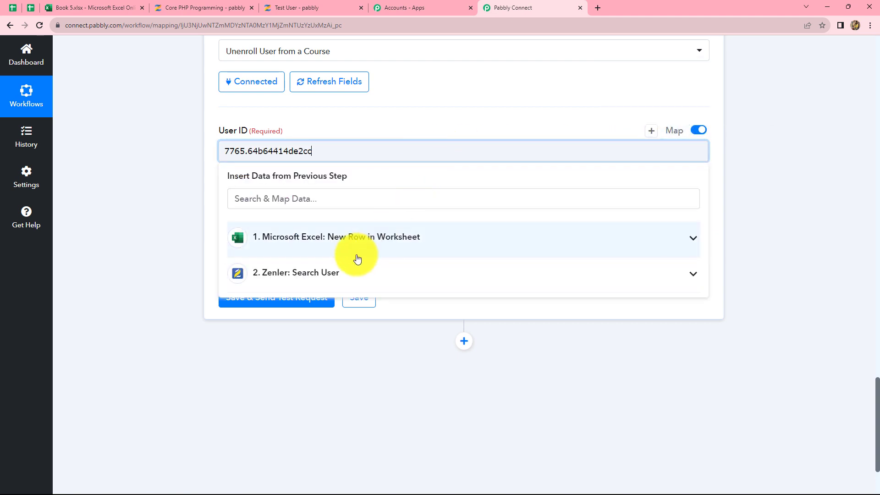
left_click(330, 275)
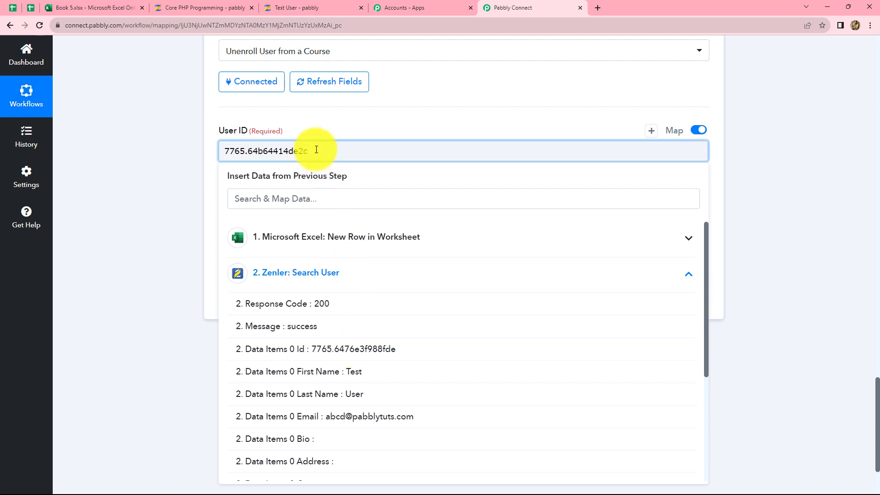
left_click(346, 349)
left_click(846, 197)
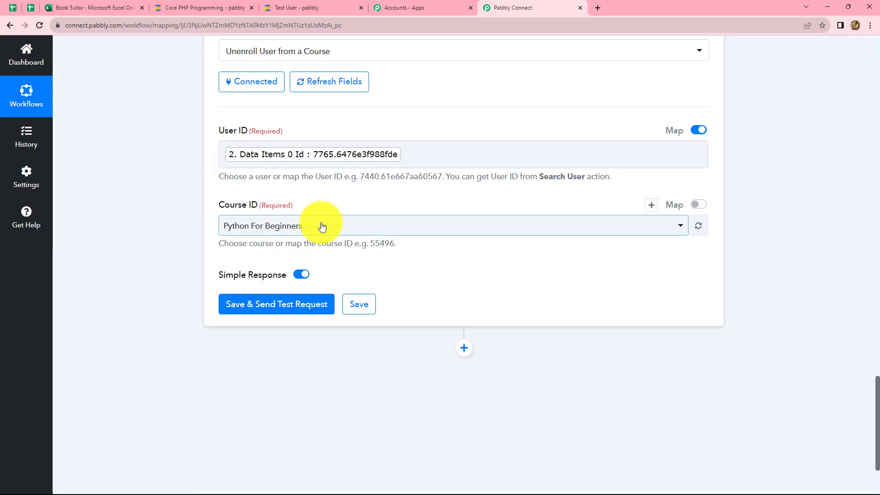
Step: Select Core PHP Programming as the Course ID, save and send a test request, and check the Data value in the response
left_click(321, 225)
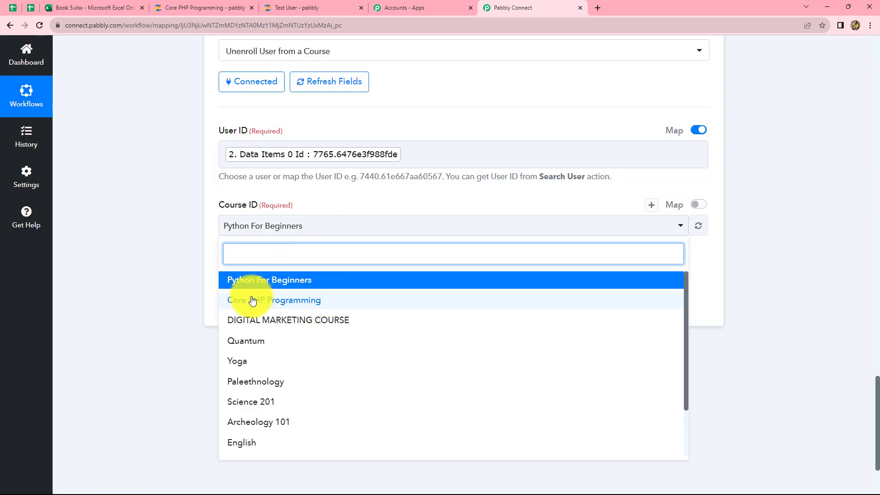
left_click(273, 301)
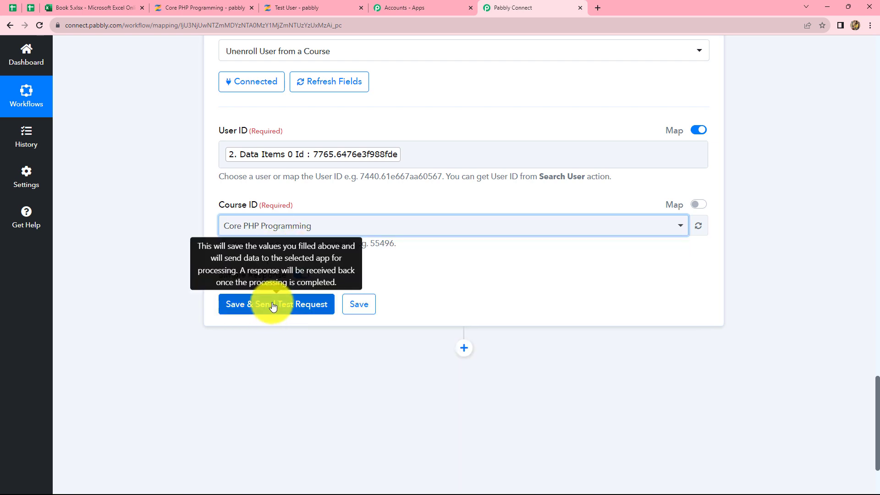
left_click(273, 304)
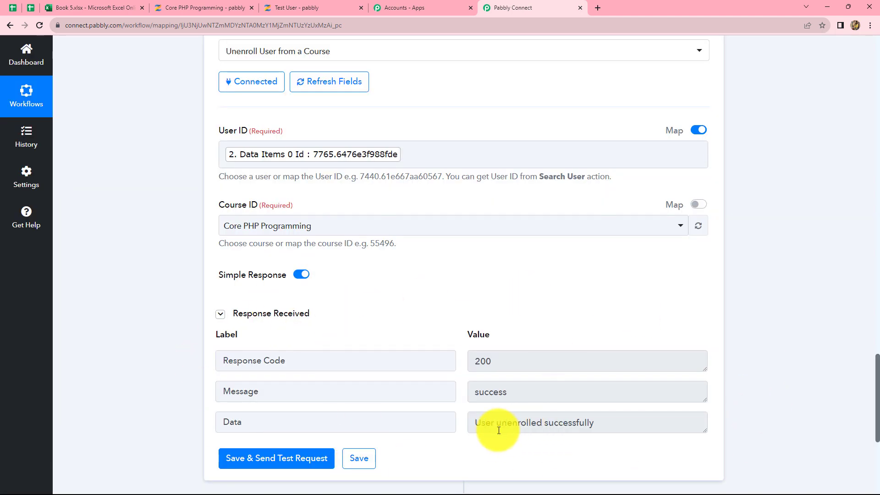
left_click(601, 421)
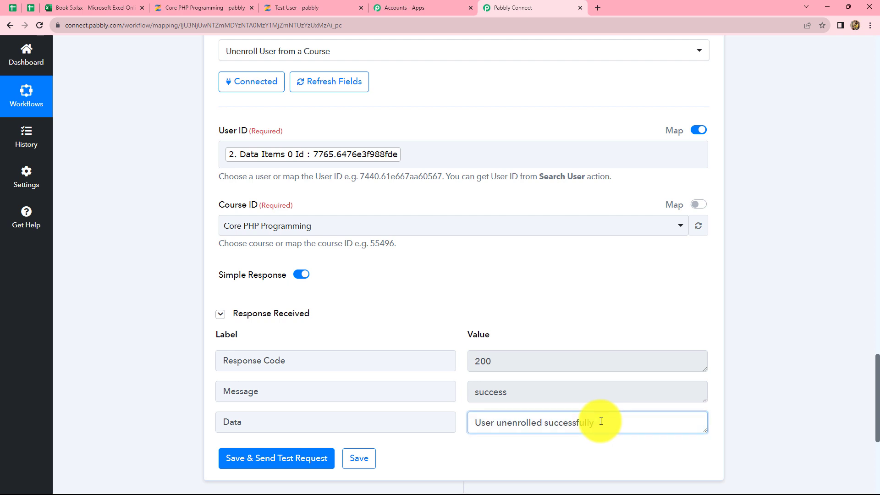
left_click_drag(597, 419, 471, 431)
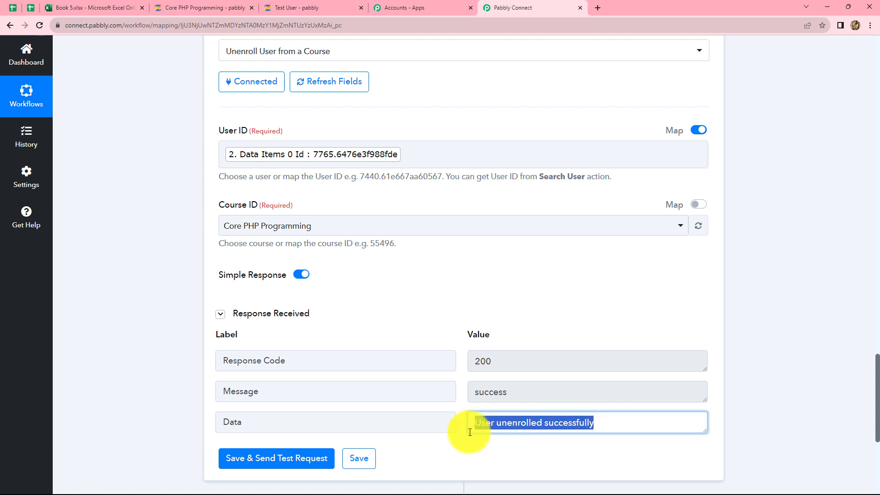
left_click(763, 413)
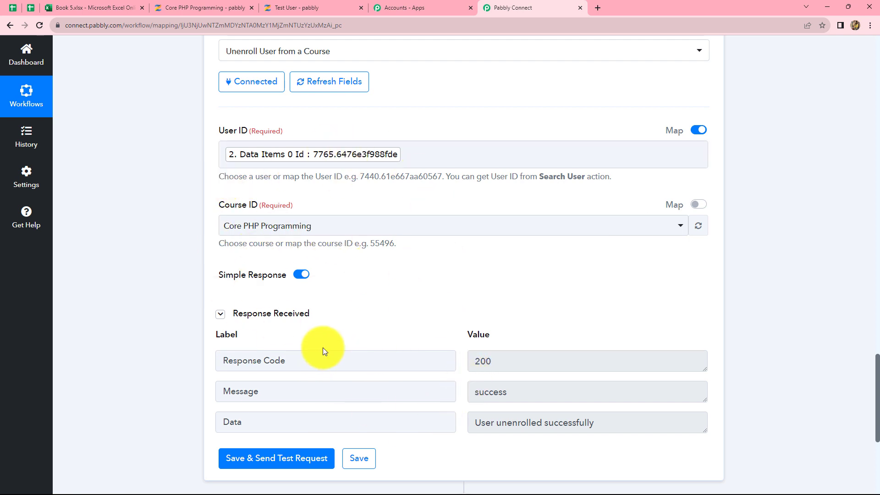
Step: Switch to Zenler and reopen the Core PHP Programming student list to check whether the test student is still enrolled
left_click(178, 8)
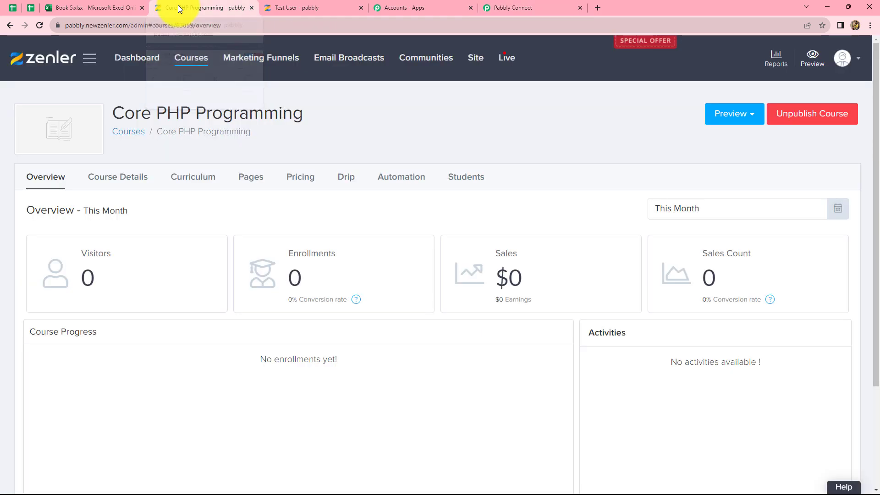
left_click(29, 128)
left_click(525, 295)
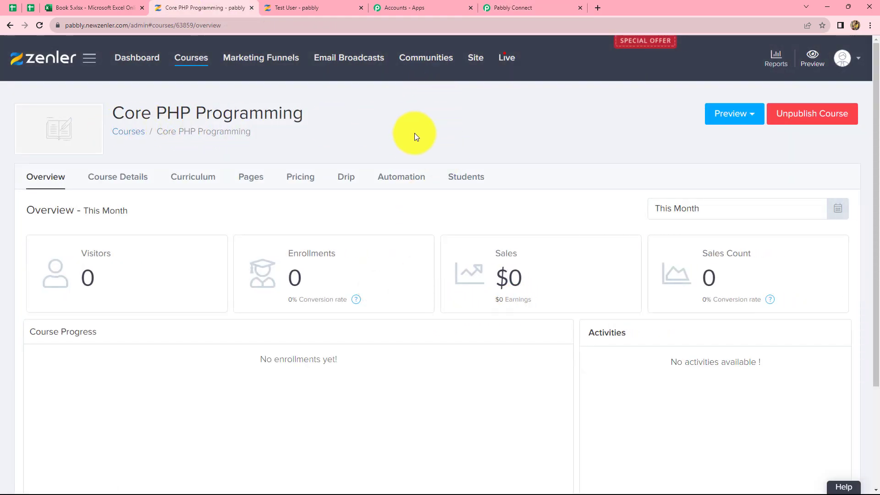
left_click(455, 176)
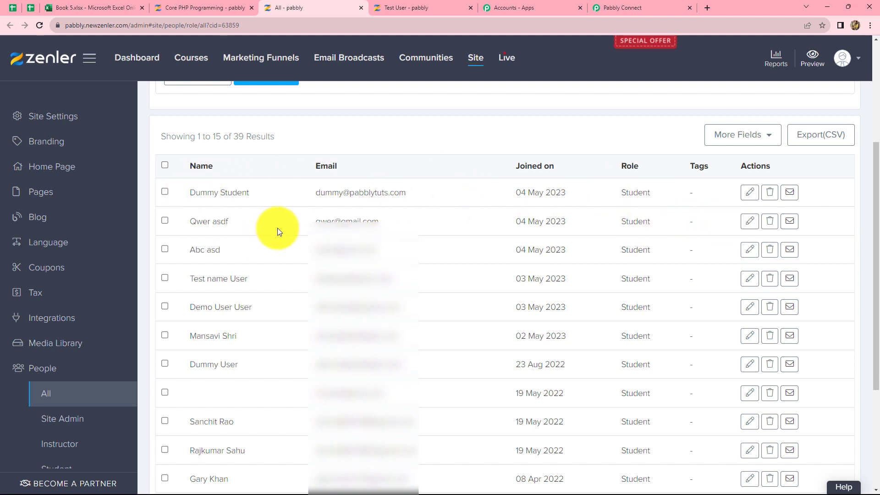
Step: Switch back to Pabbly Connect and collapse the workflow steps to review the trigger and both Zenler actions
left_click(623, 3)
scroll(766, 199, "up", 8)
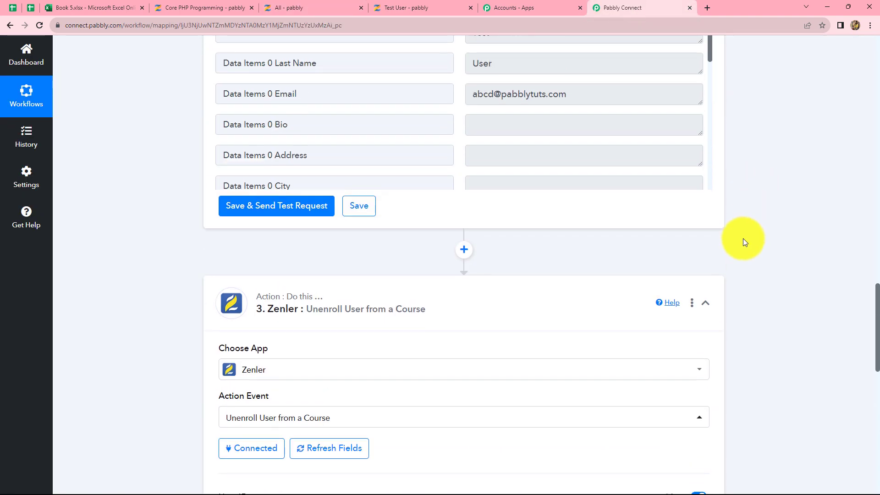
scroll(710, 304, "up", 14)
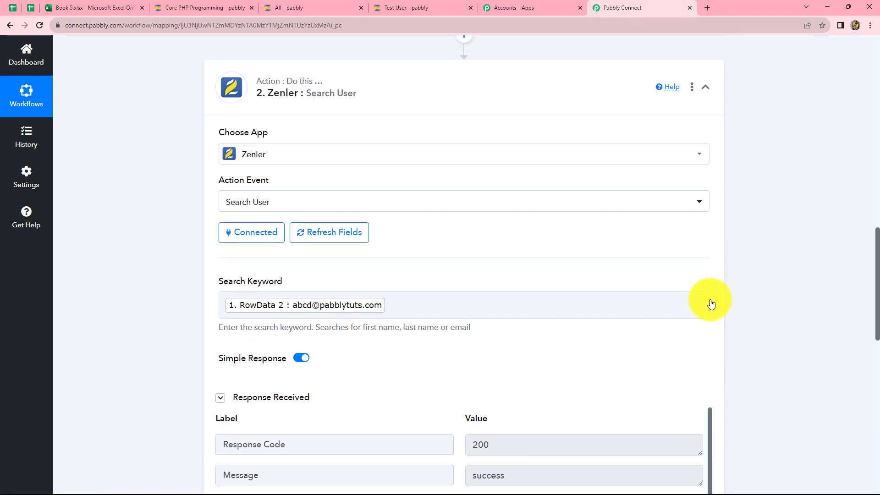
left_click(705, 269)
scroll(810, 235, "down", 1)
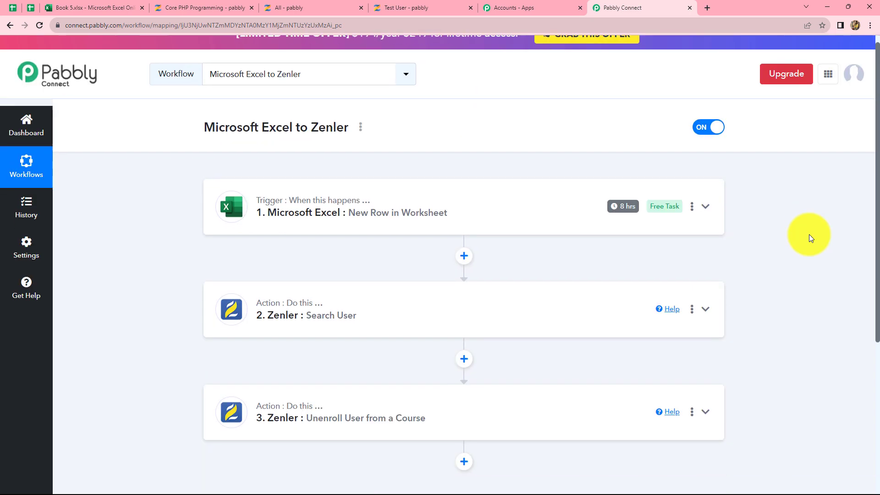